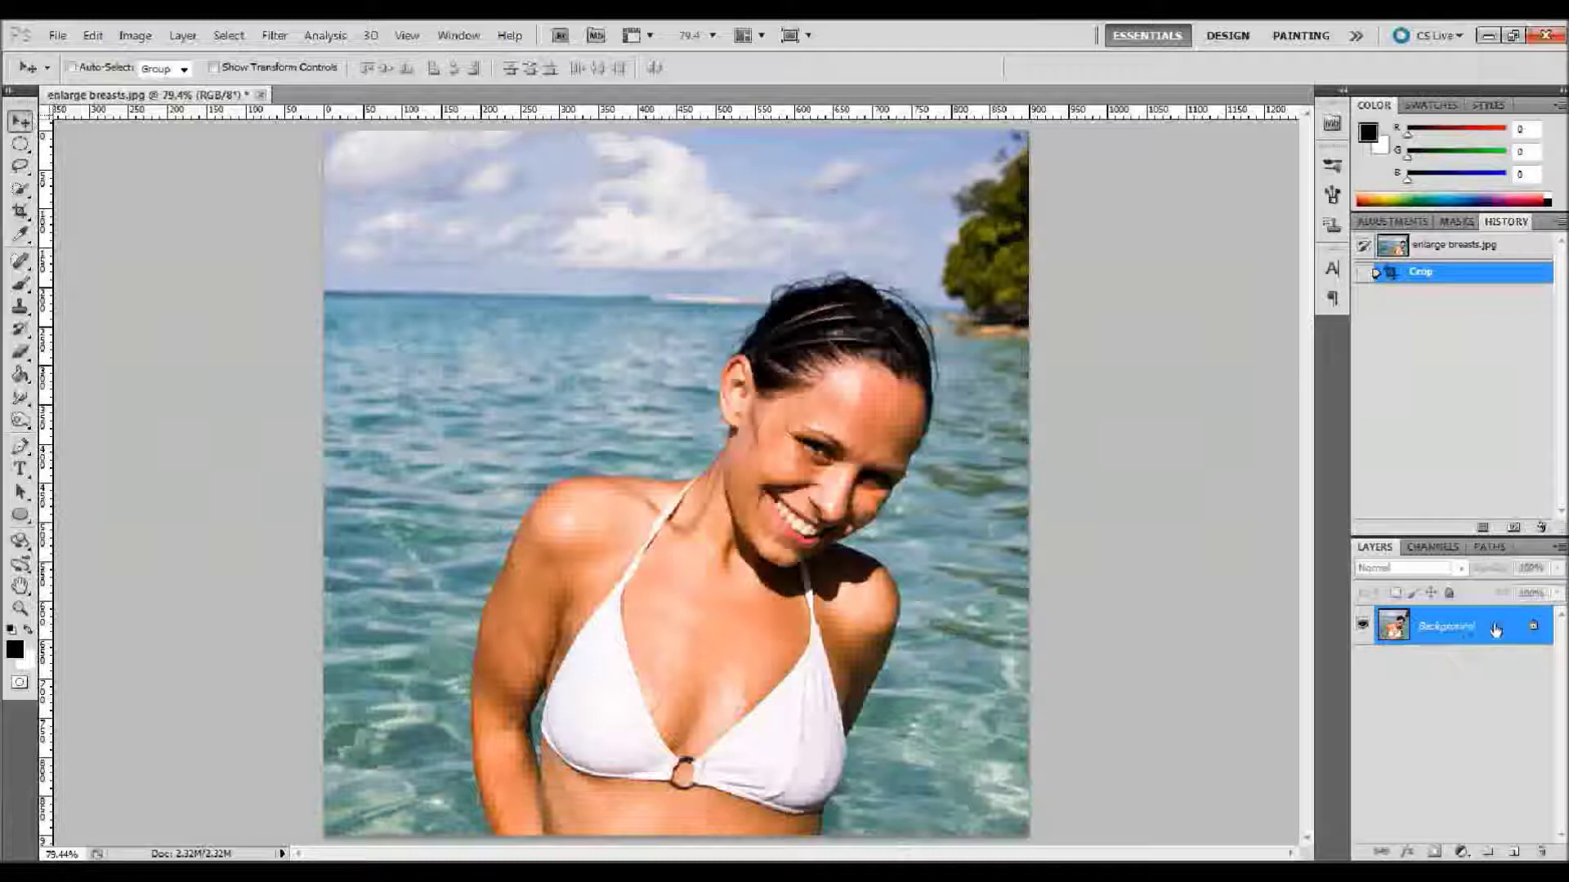
# Duplicate the Background layer to create a Background copy layer
pyautogui.moveTo(1495, 629); pyautogui.dragTo(1513, 850)
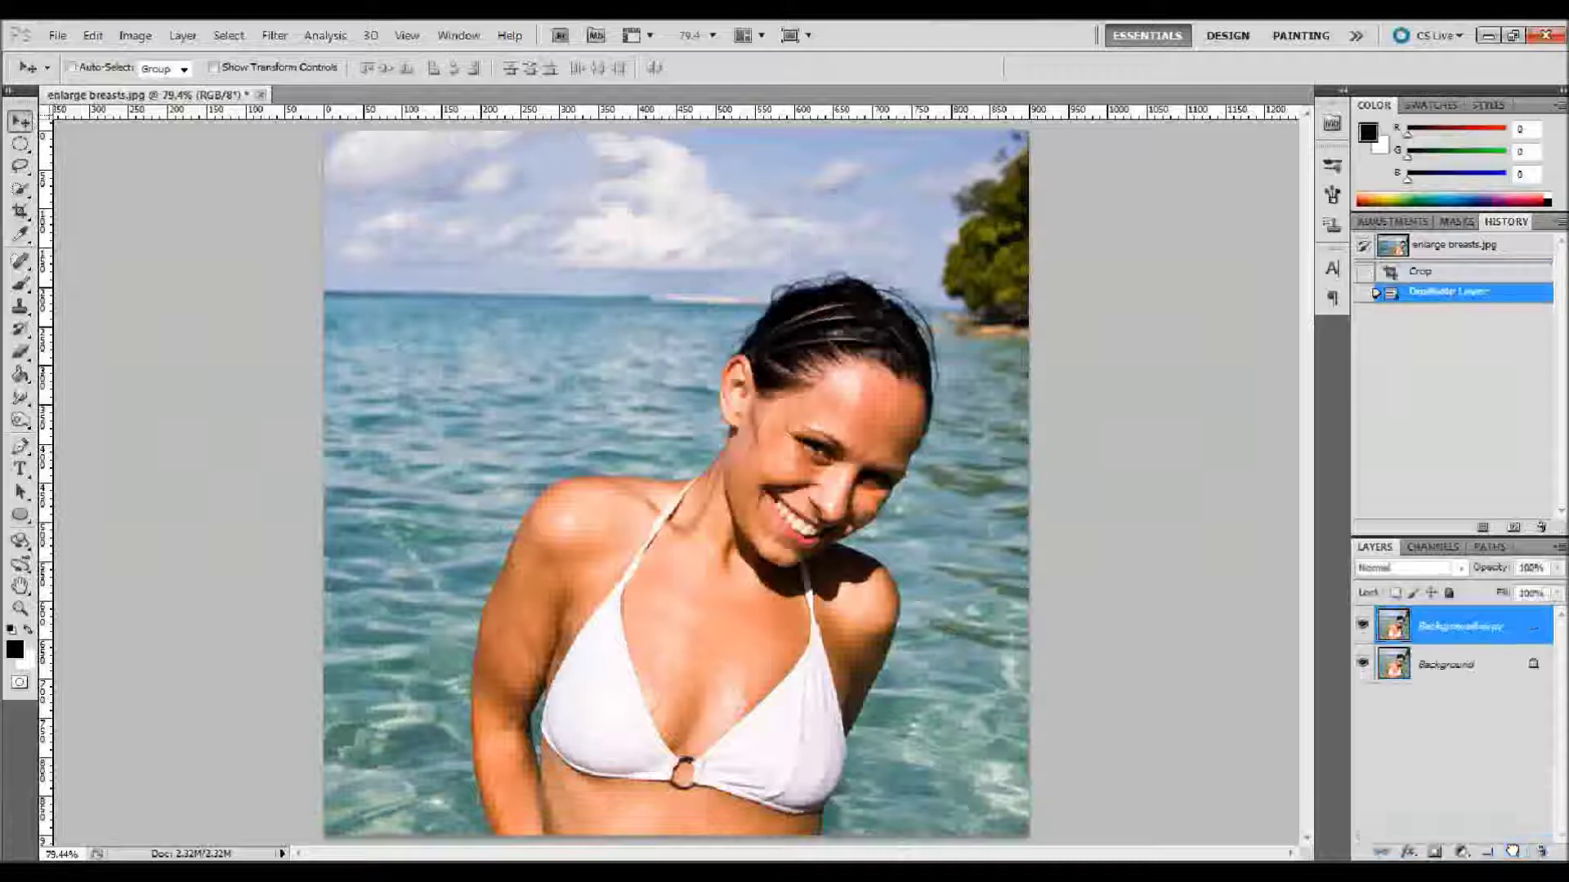
# Rename the Background copy layer to 'enlarge'
pyautogui.doubleClick(1463, 627)
pyautogui.click(1462, 627)
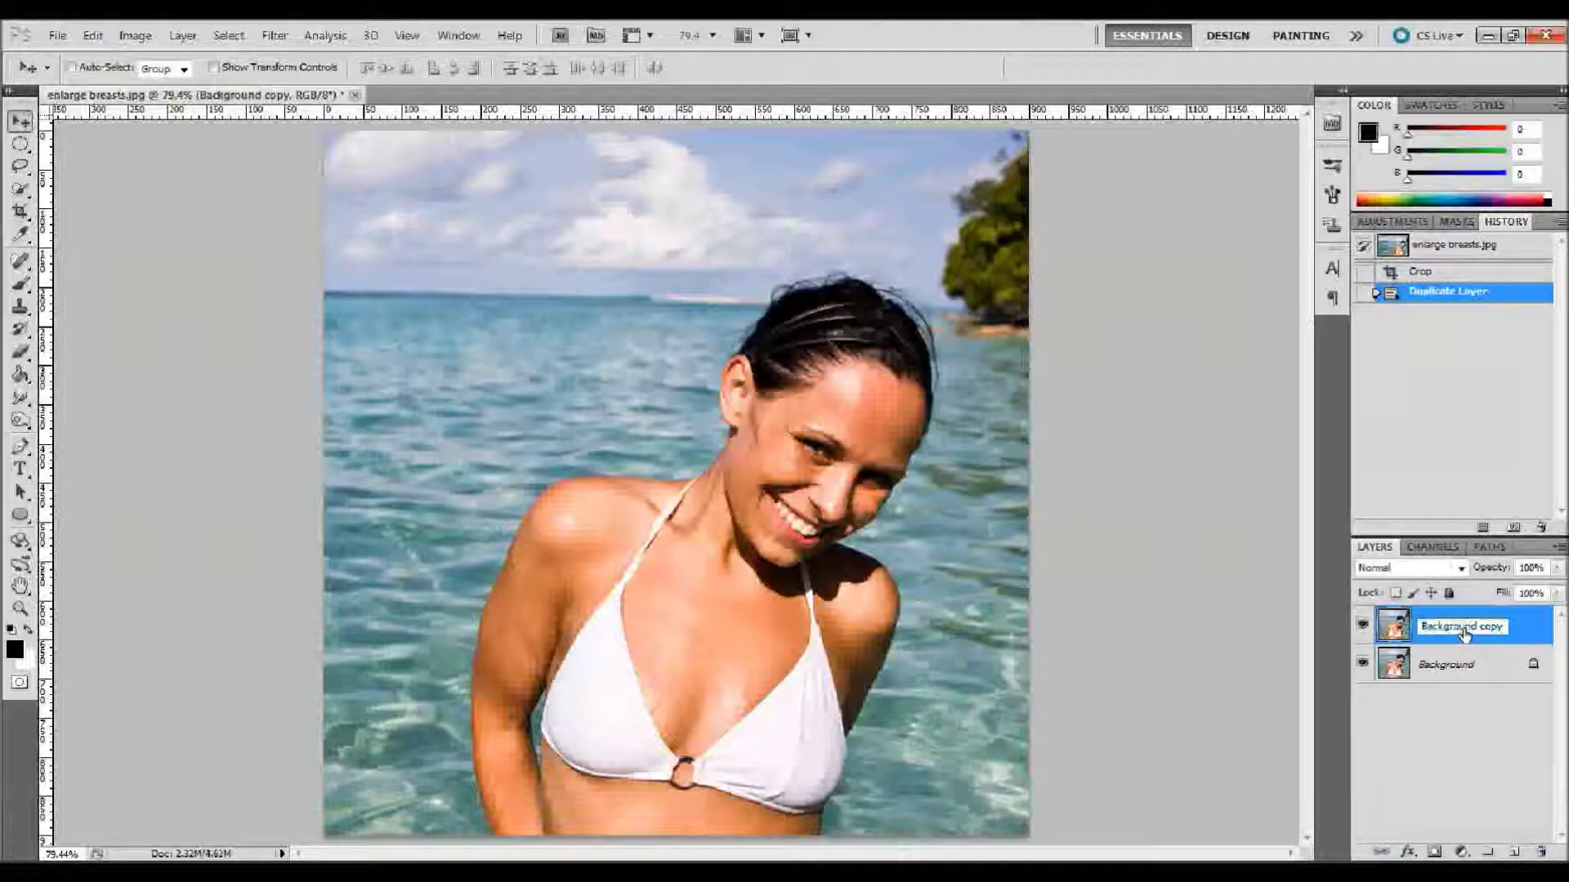
pyautogui.moveTo(1500, 628); pyautogui.dragTo(1313, 635)
pyautogui.write('enlarge')
pyautogui.press('Return')
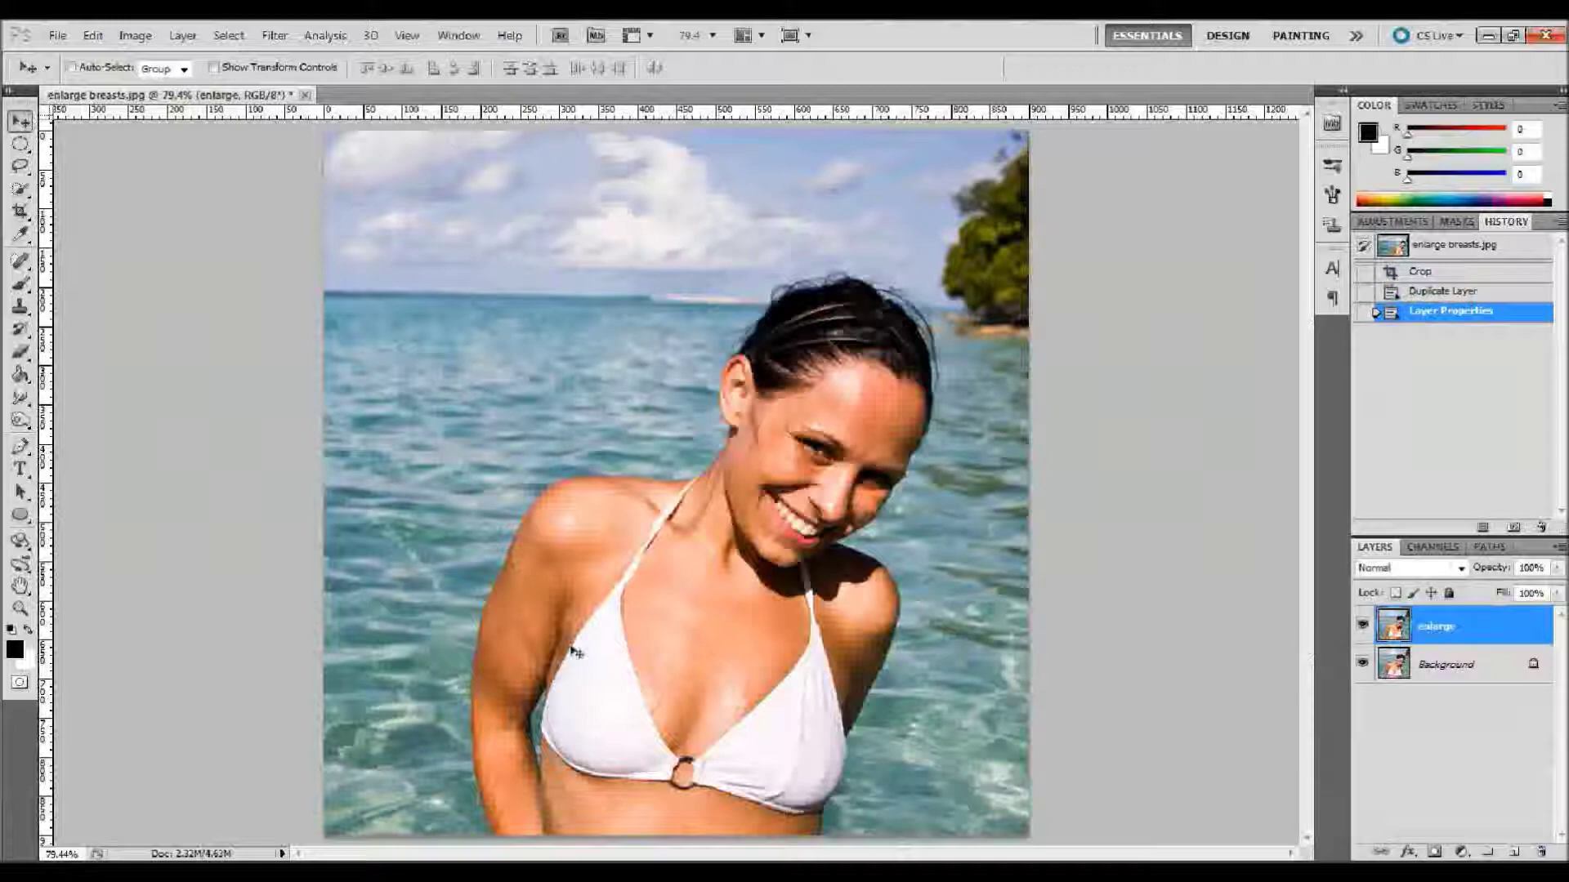
# Zoom the view in on the woman's chest
pyautogui.click(21, 608)
pyautogui.moveTo(552, 589); pyautogui.dragTo(678, 628)
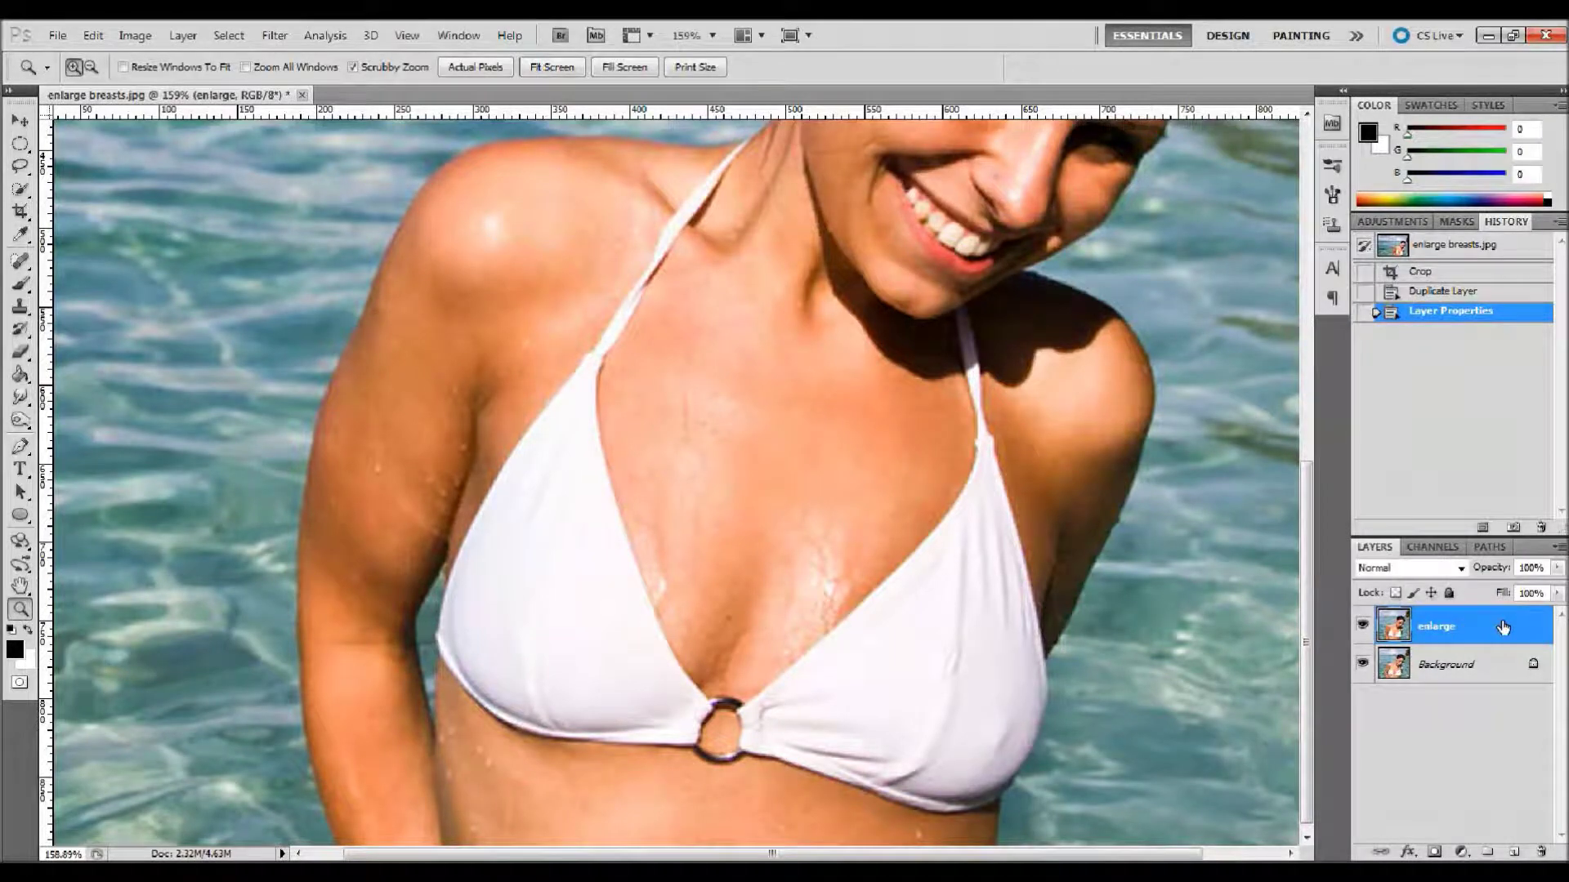
pyautogui.click(288, 36)
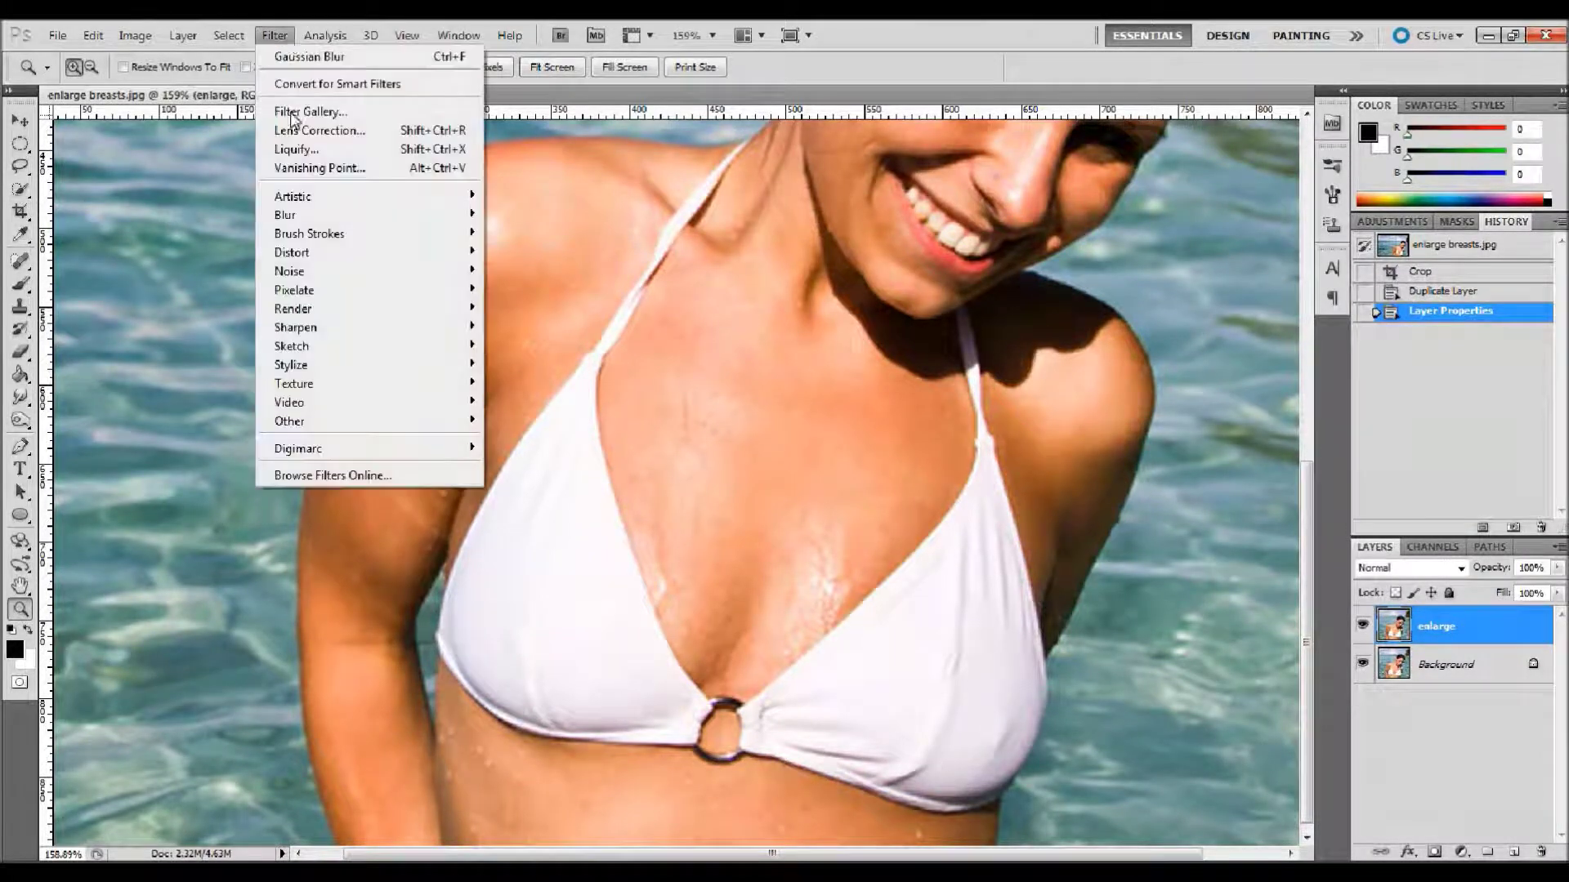
# In Liquify, bloat the left and right bikini cups outward with a 246 px brush
pyautogui.click(292, 146)
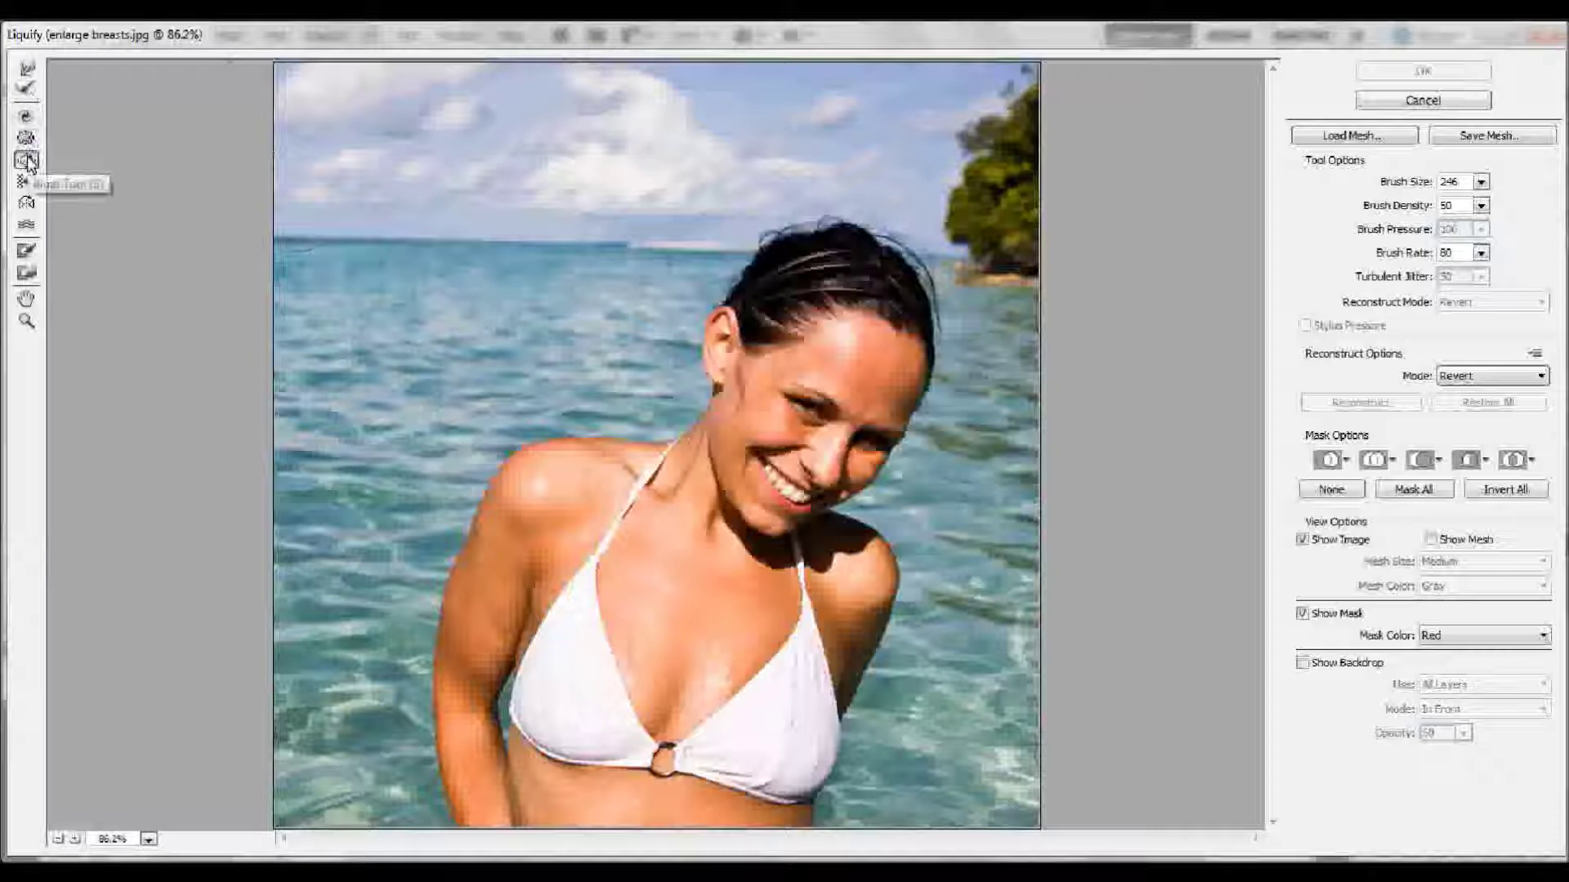
pyautogui.moveTo(588, 673); pyautogui.dragTo(589, 673)
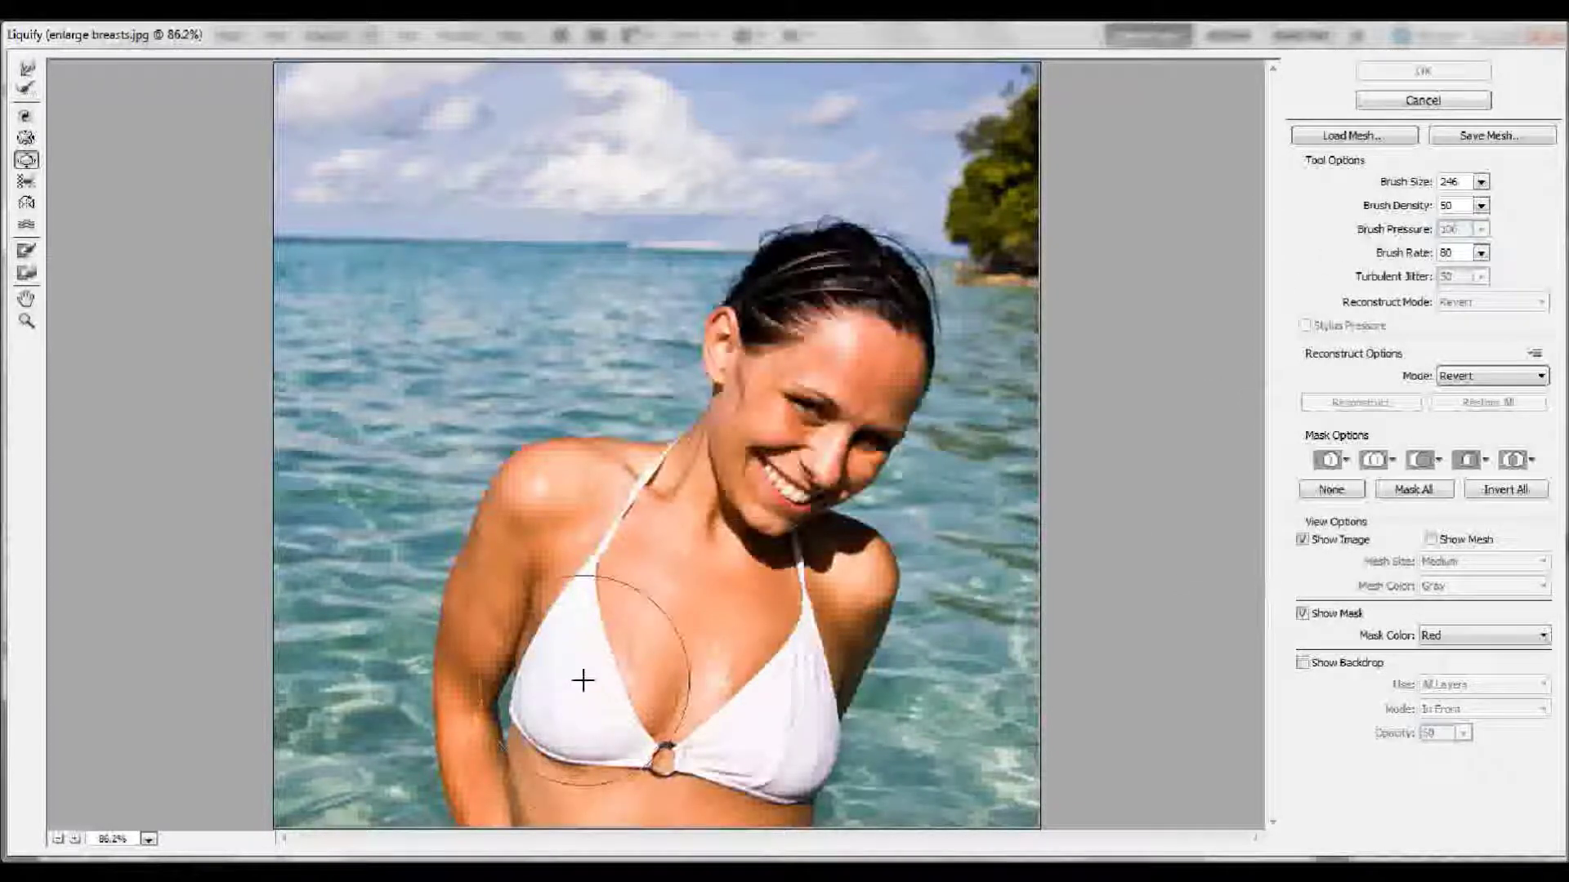
pyautogui.moveTo(586, 676); pyautogui.dragTo(577, 666)
pyautogui.moveTo(783, 718); pyautogui.dragTo(783, 718)
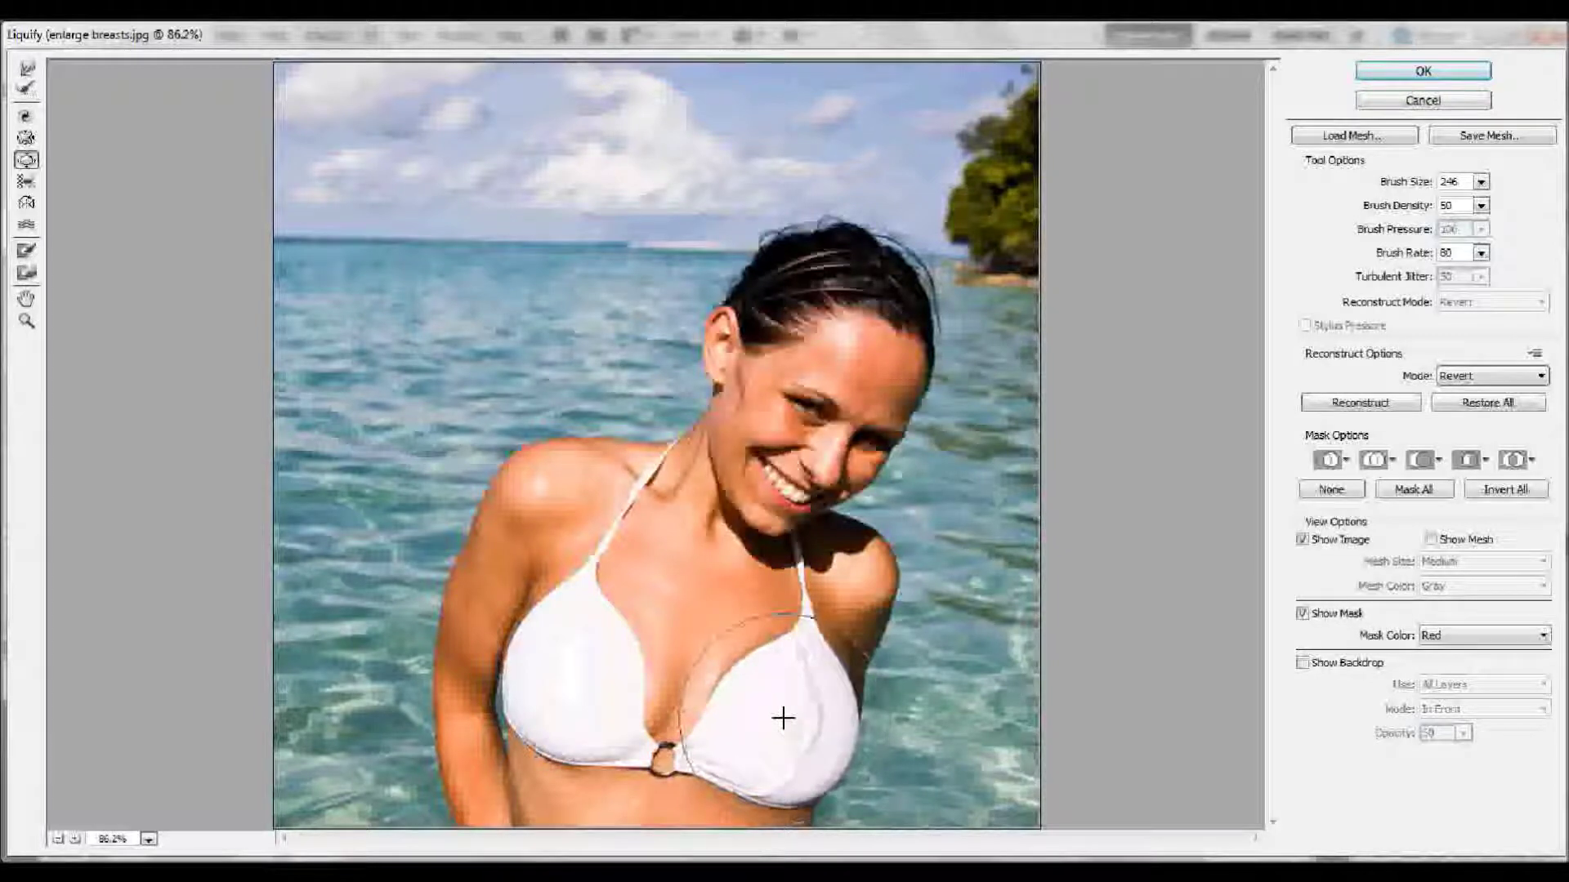
pyautogui.moveTo(577, 665); pyautogui.dragTo(580, 667)
pyautogui.moveTo(798, 711); pyautogui.dragTo(781, 708)
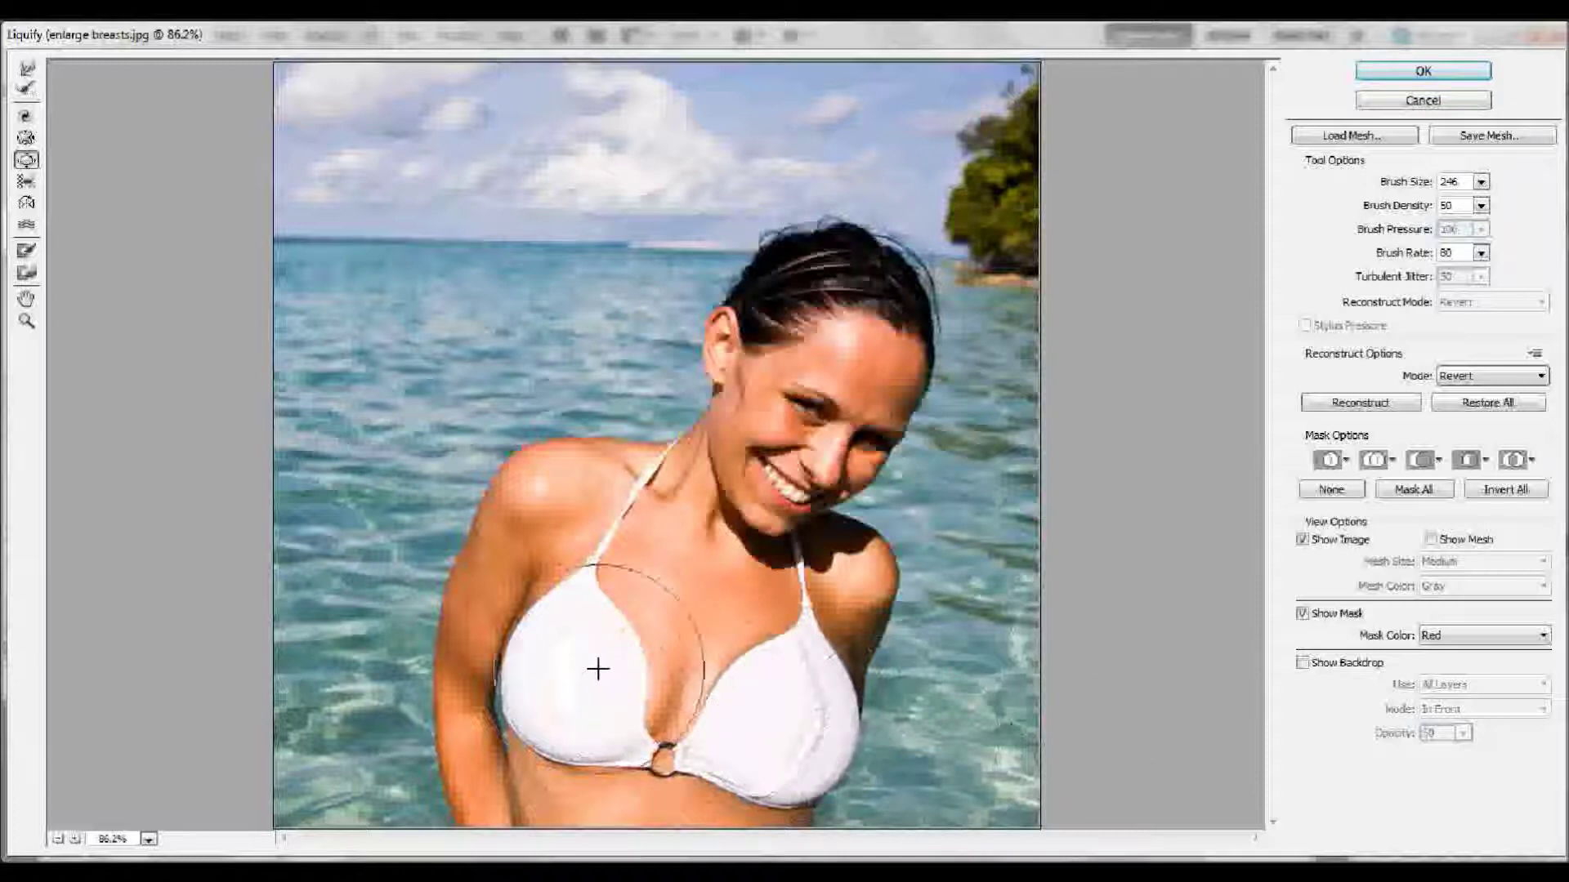
pyautogui.moveTo(763, 689); pyautogui.dragTo(768, 703)
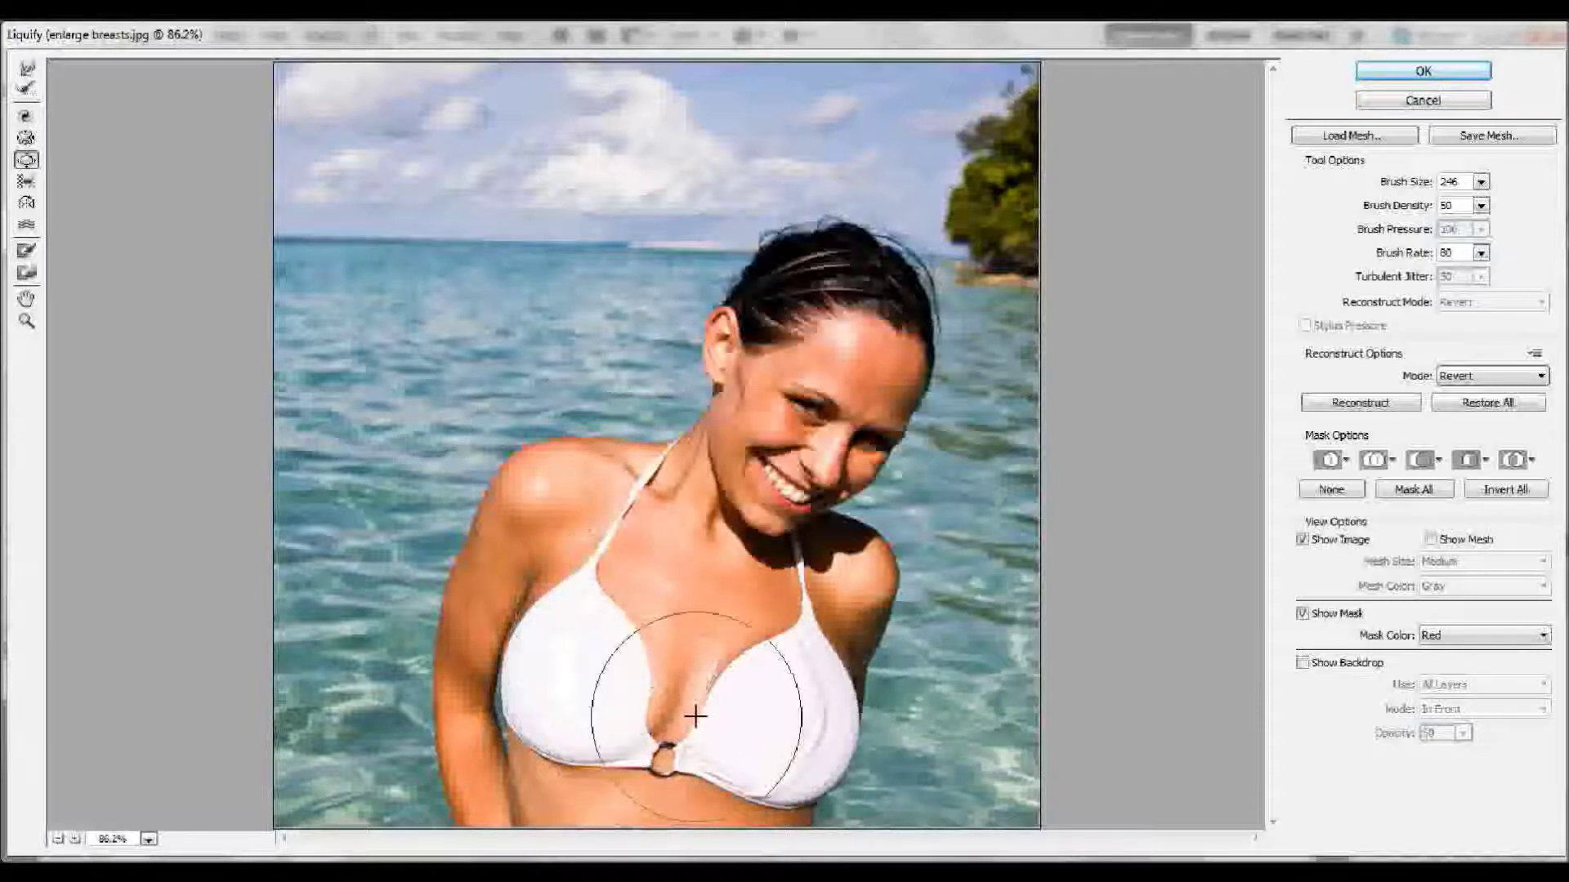
# Push the cup edges into shape with Forward Warp and apply the Liquify result
pyautogui.click(27, 69)
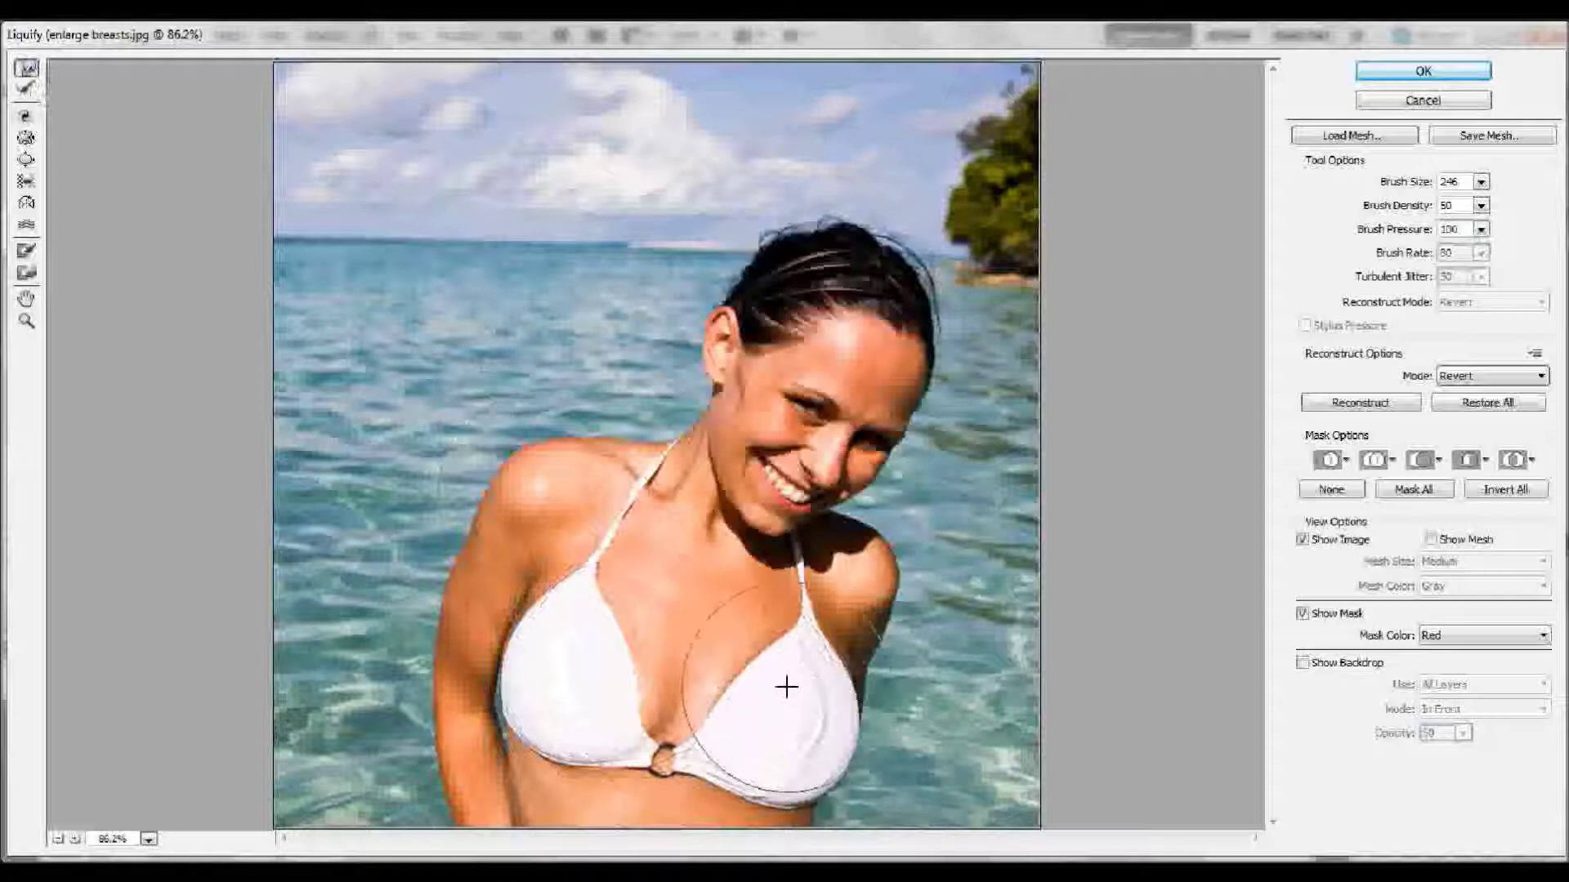
pyautogui.press('w')
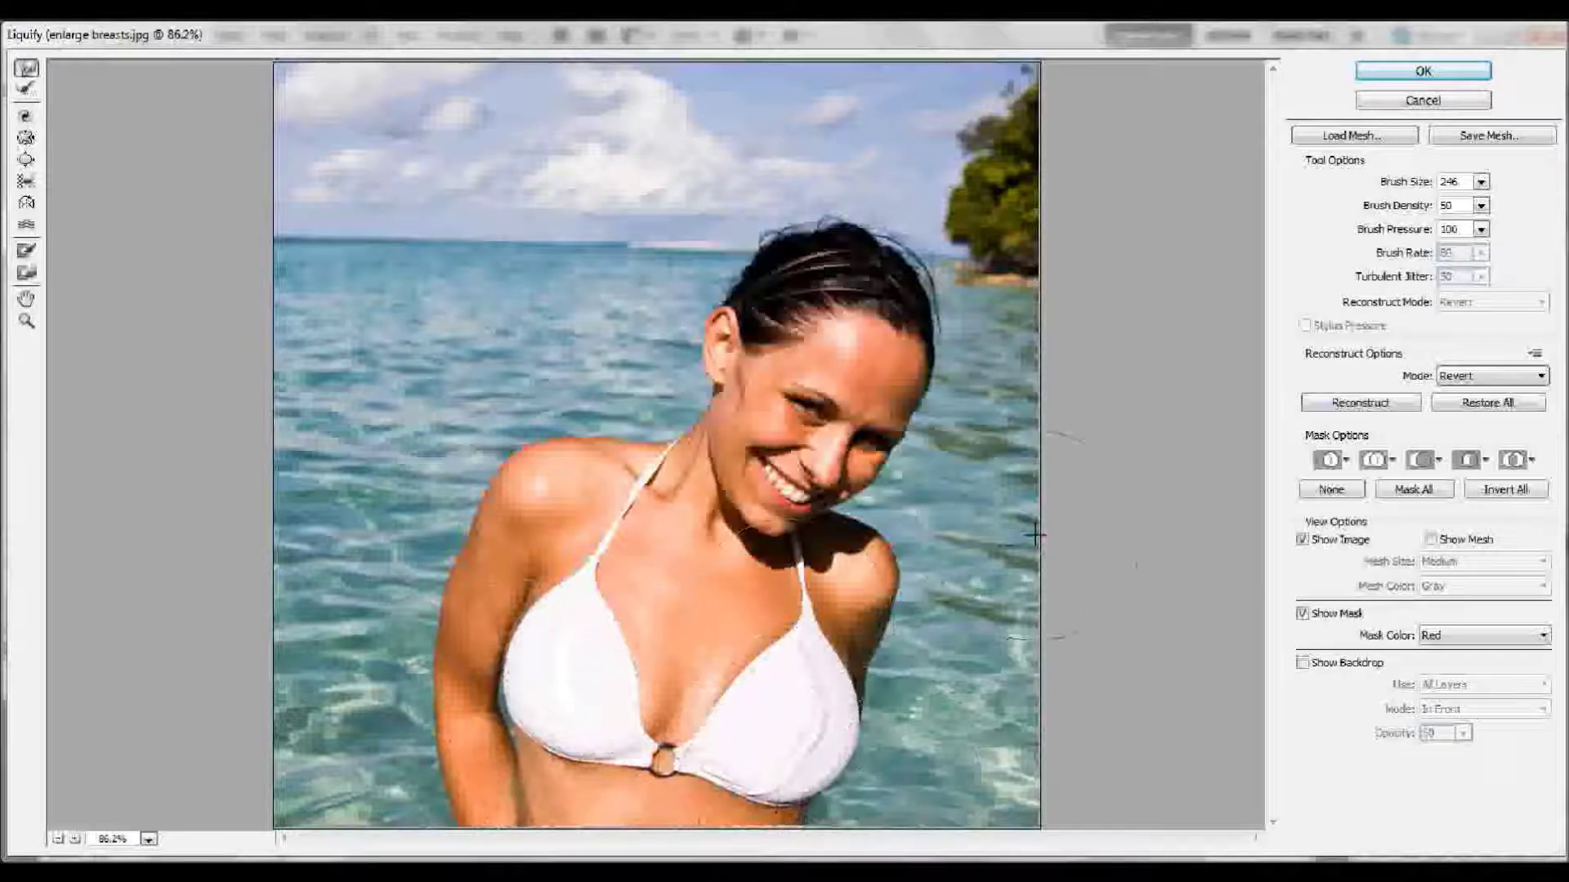
pyautogui.click(1431, 74)
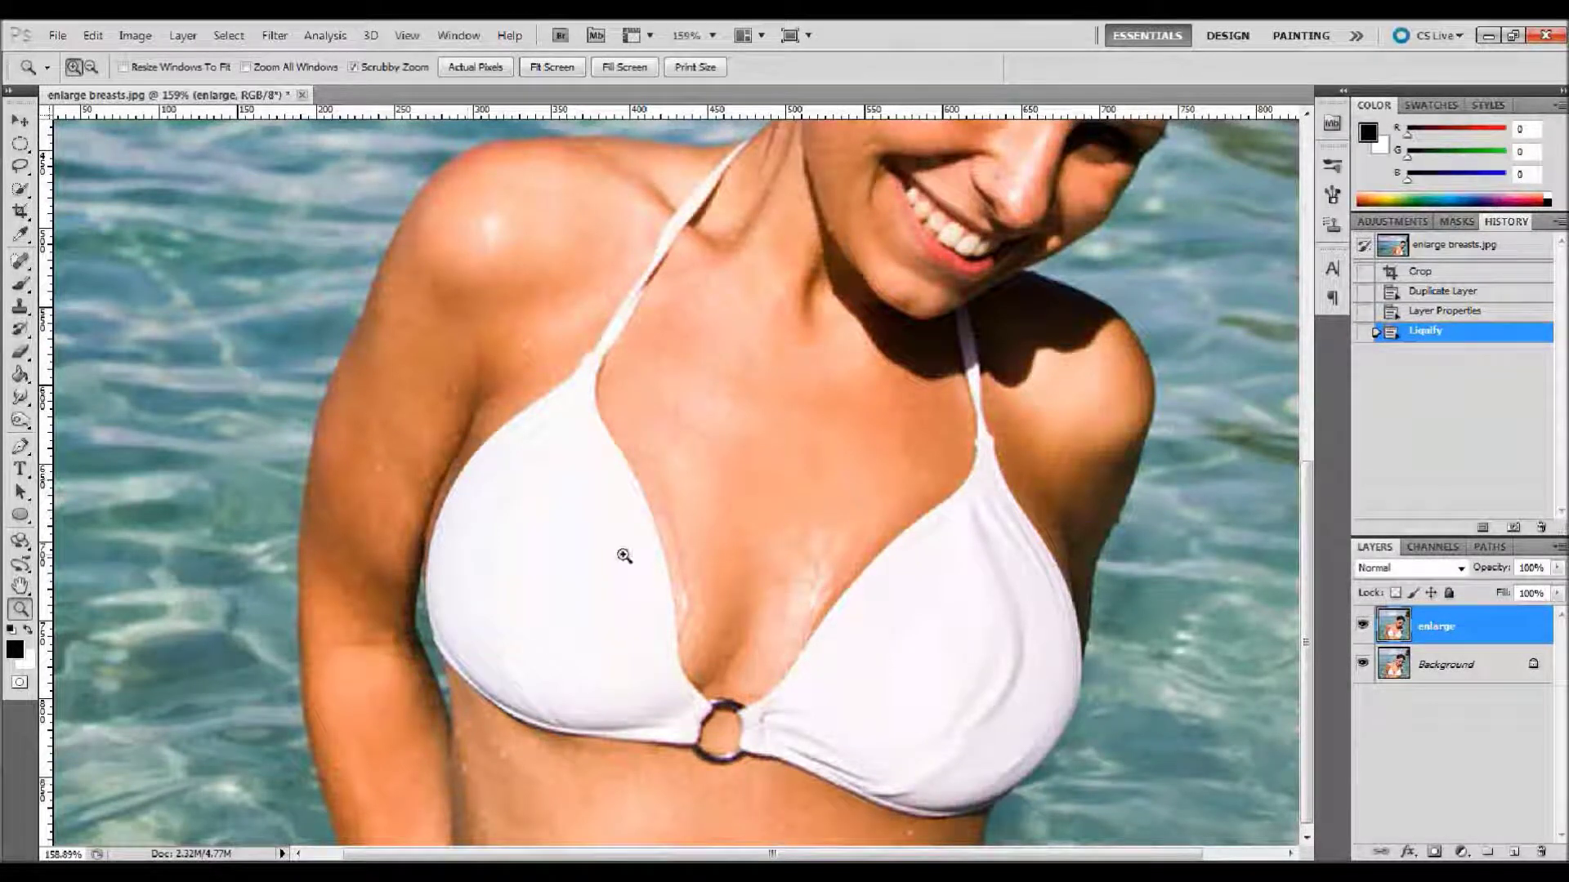
# Attach a white layer mask to the enlarge layer
pyautogui.scroll(-1, 1309, 560)
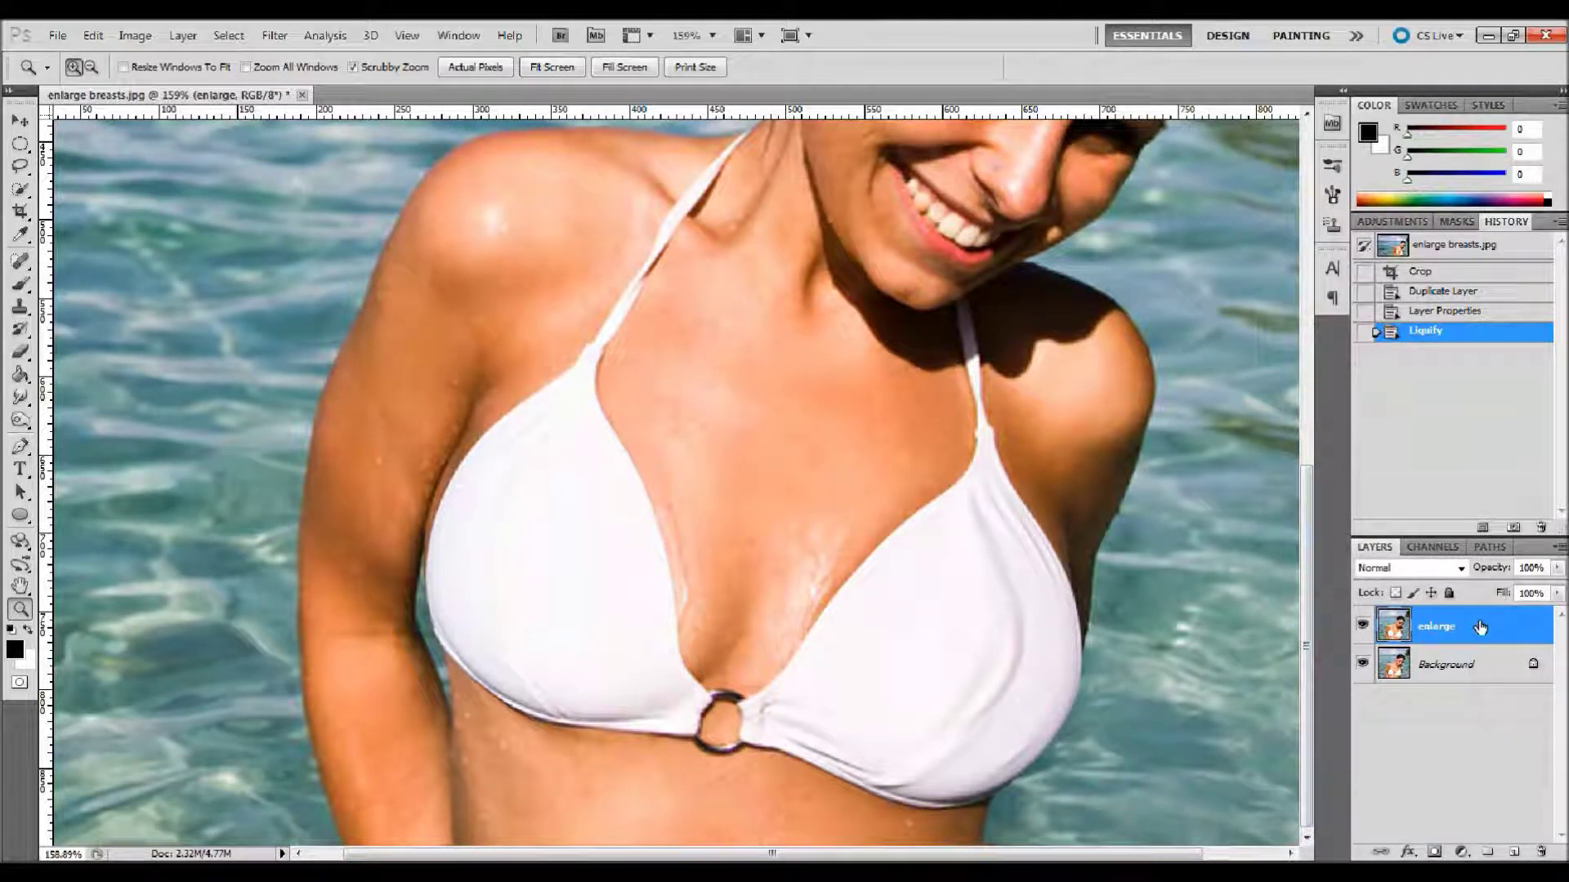
pyautogui.click(1433, 851)
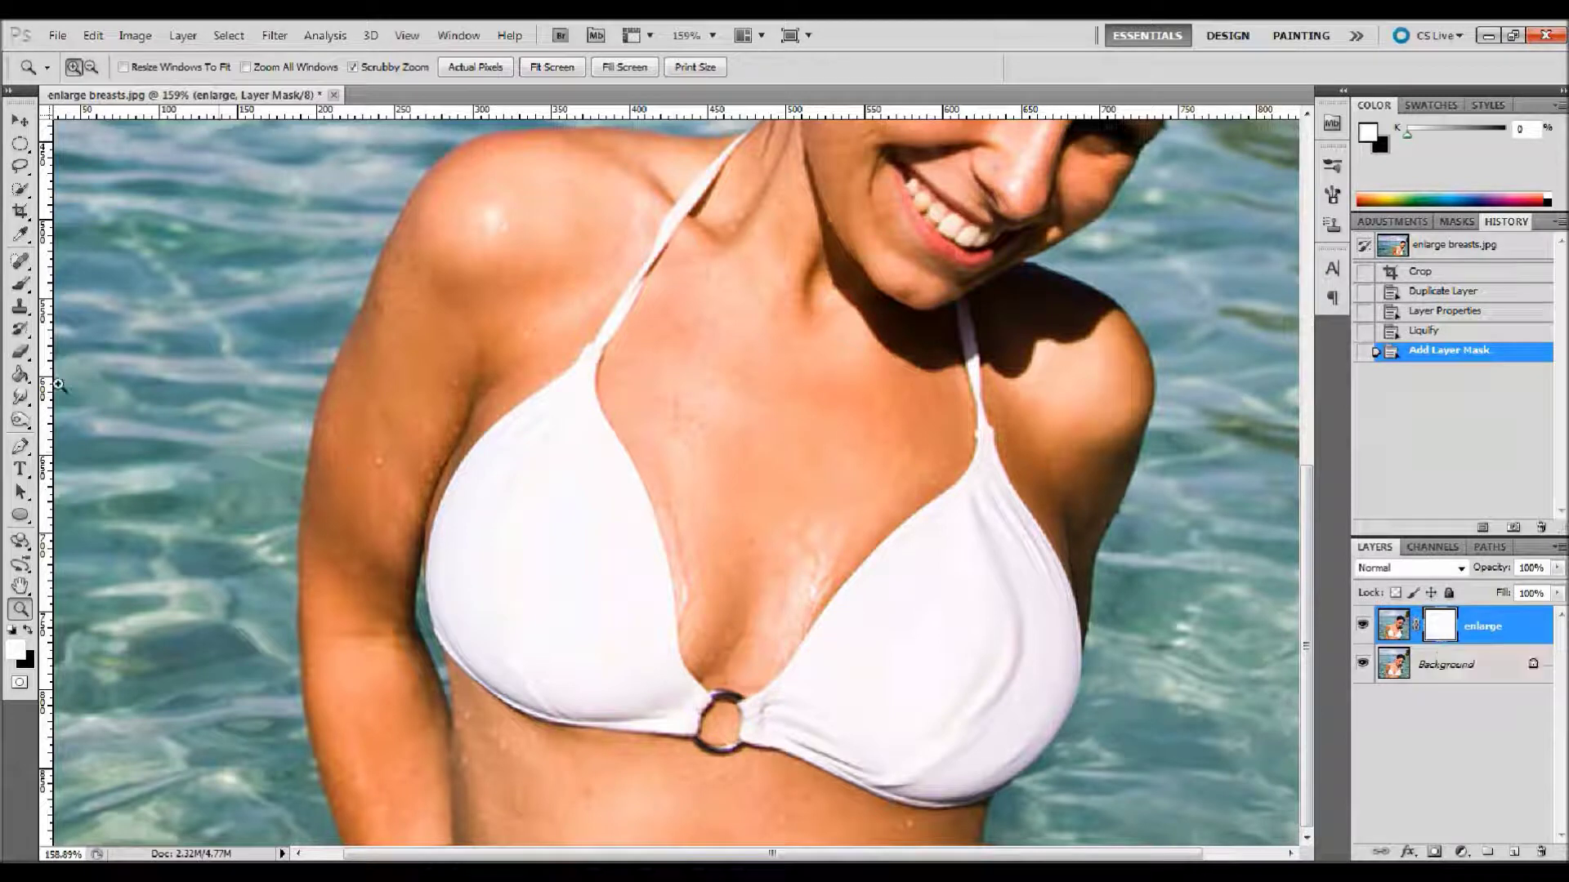
# Set up the Eraser with a 59 px brush at about two-thirds hardness
pyautogui.click(21, 352)
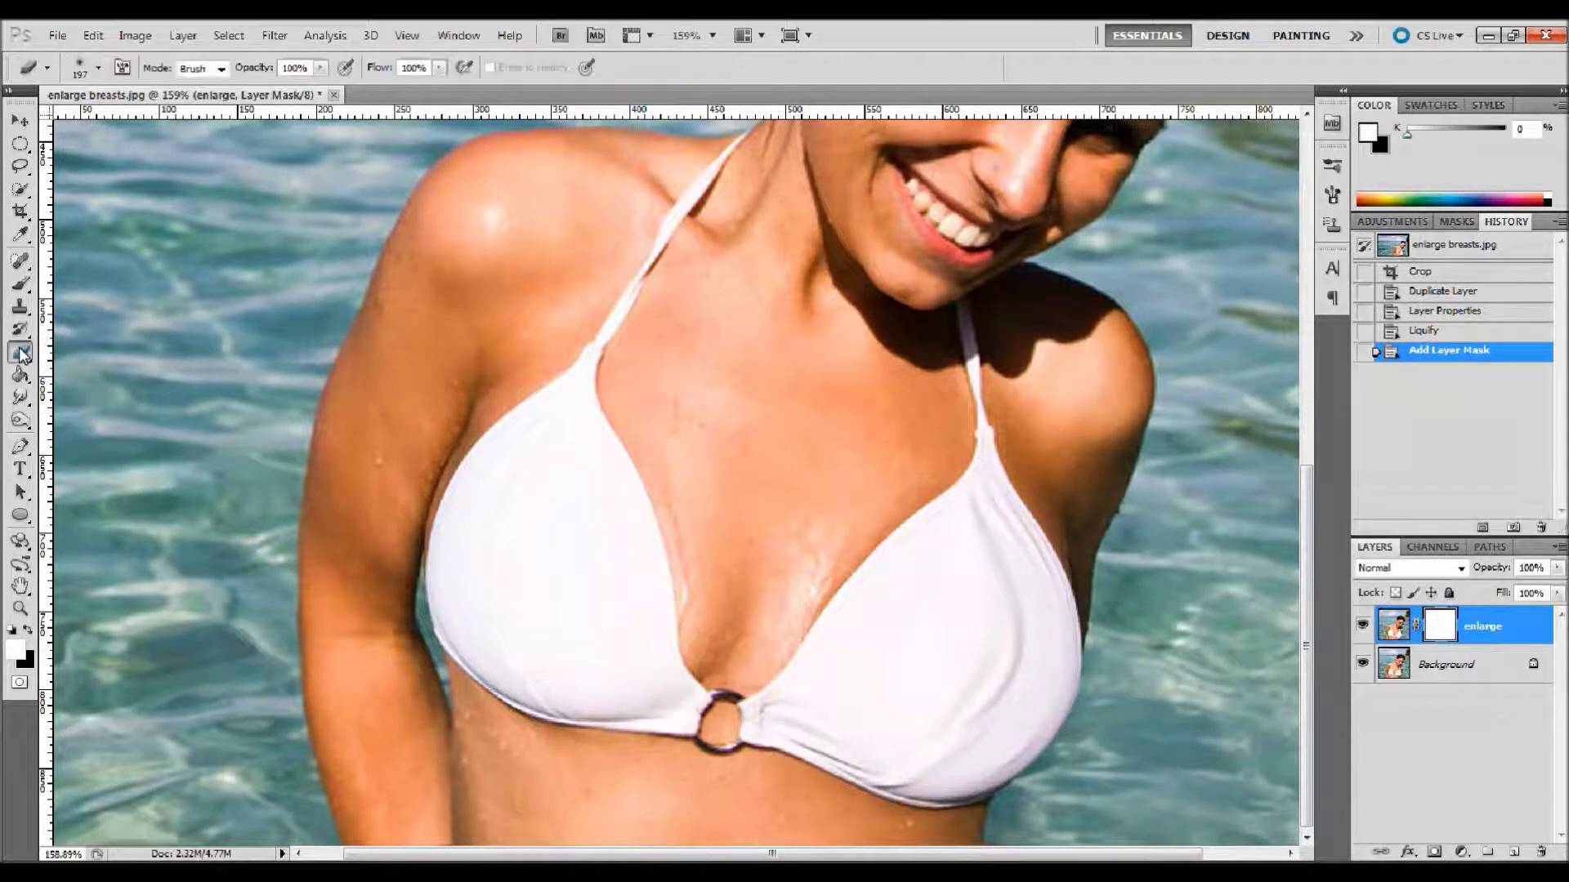
pyautogui.click(98, 67)
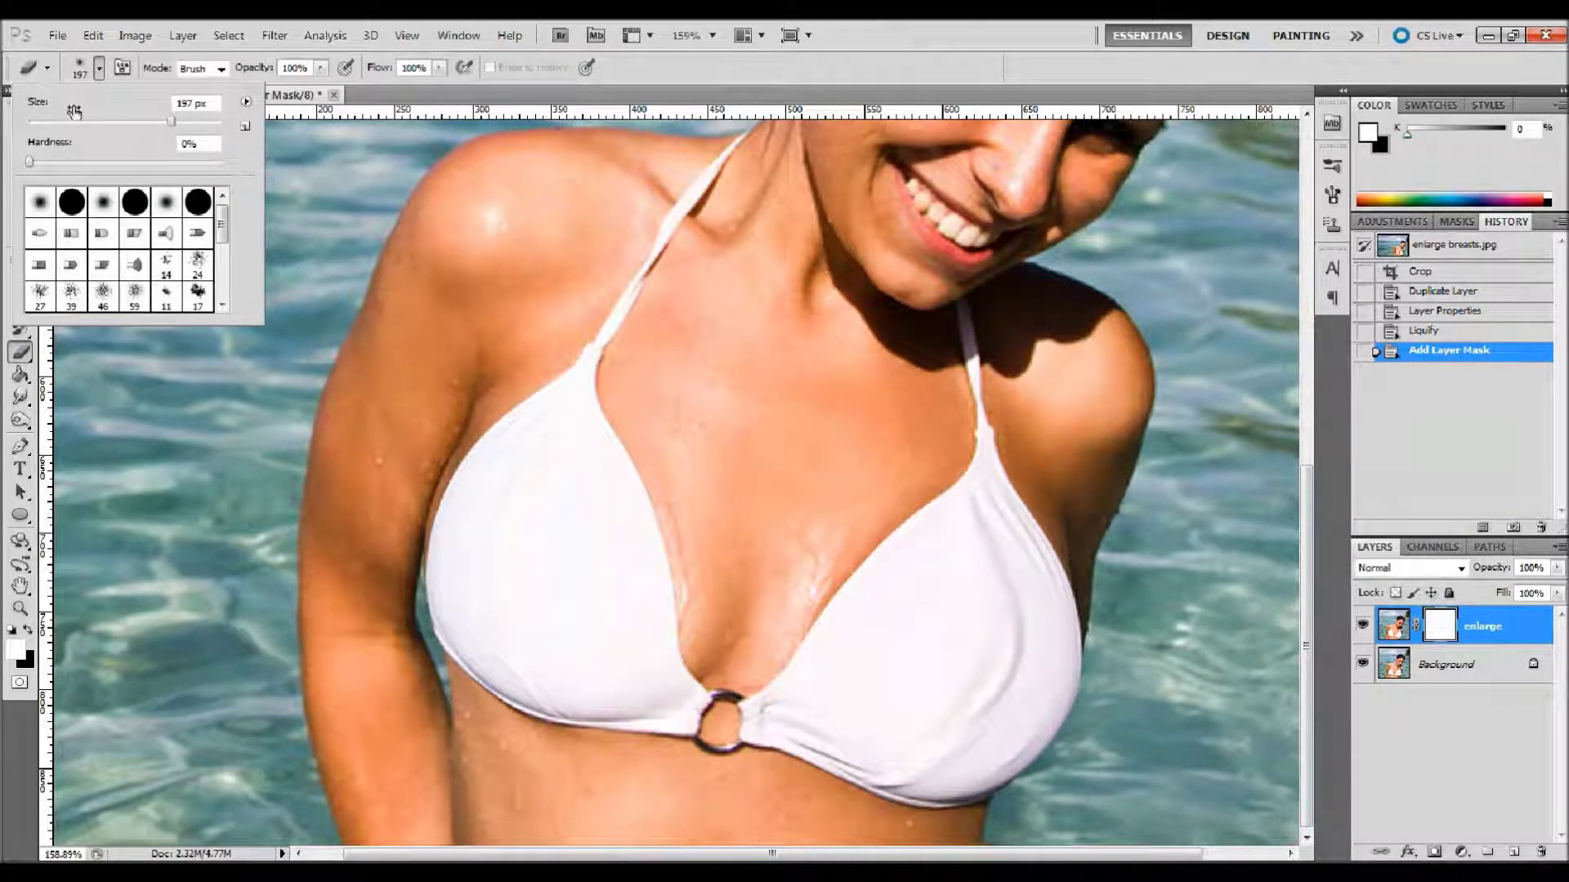
pyautogui.click(94, 122)
pyautogui.moveTo(29, 162); pyautogui.dragTo(192, 166)
# Erase the mask near the left arm to hide the warping, undoing the last stroke
pyautogui.click(278, 531)
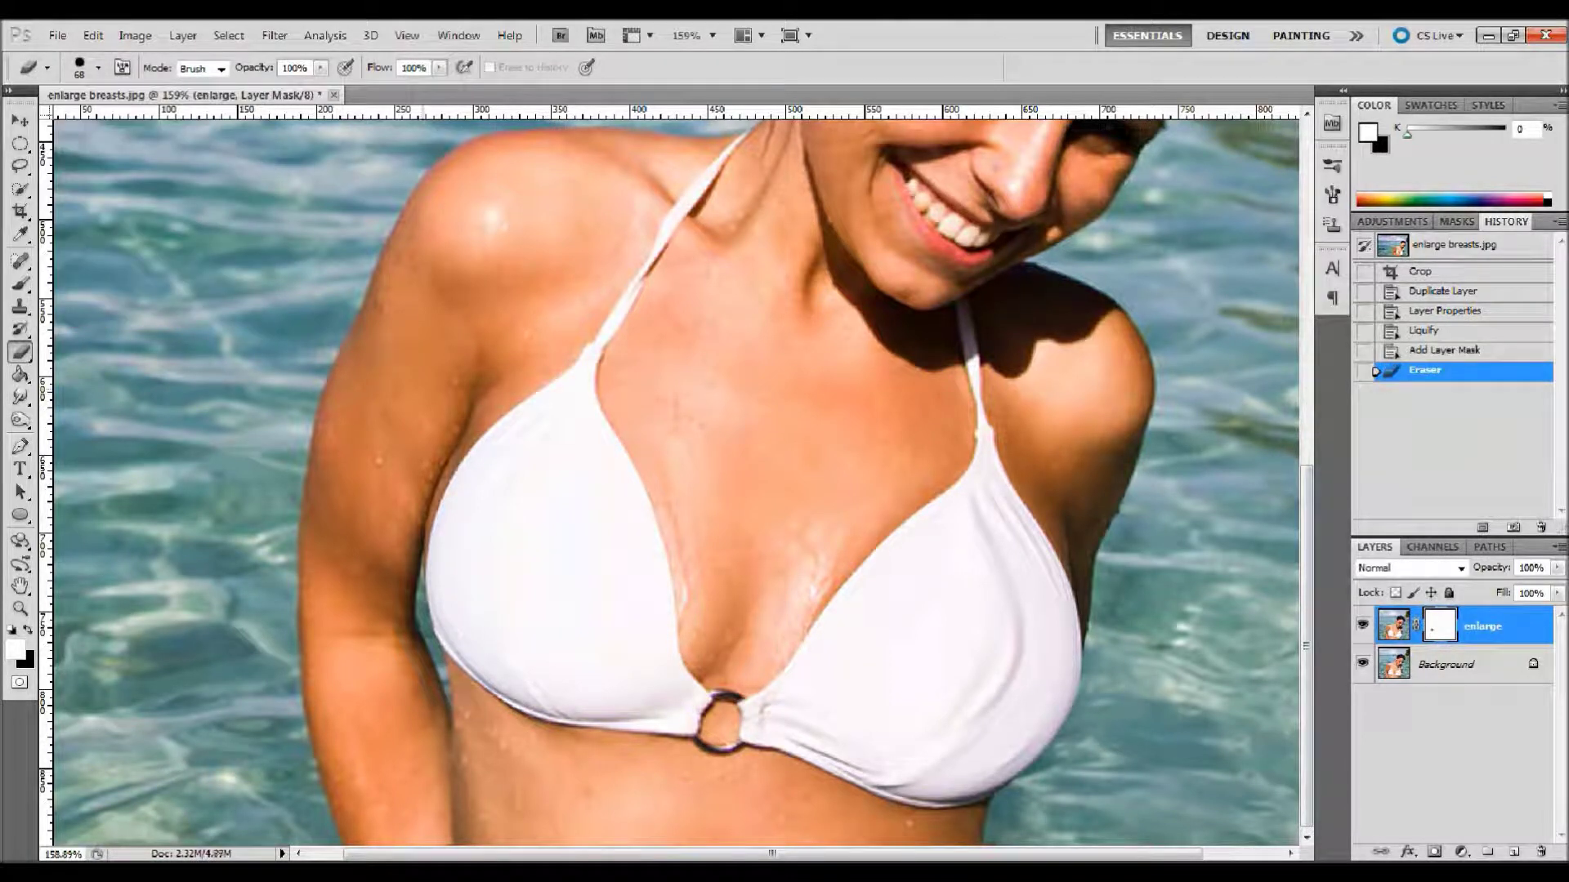
pyautogui.click(409, 421)
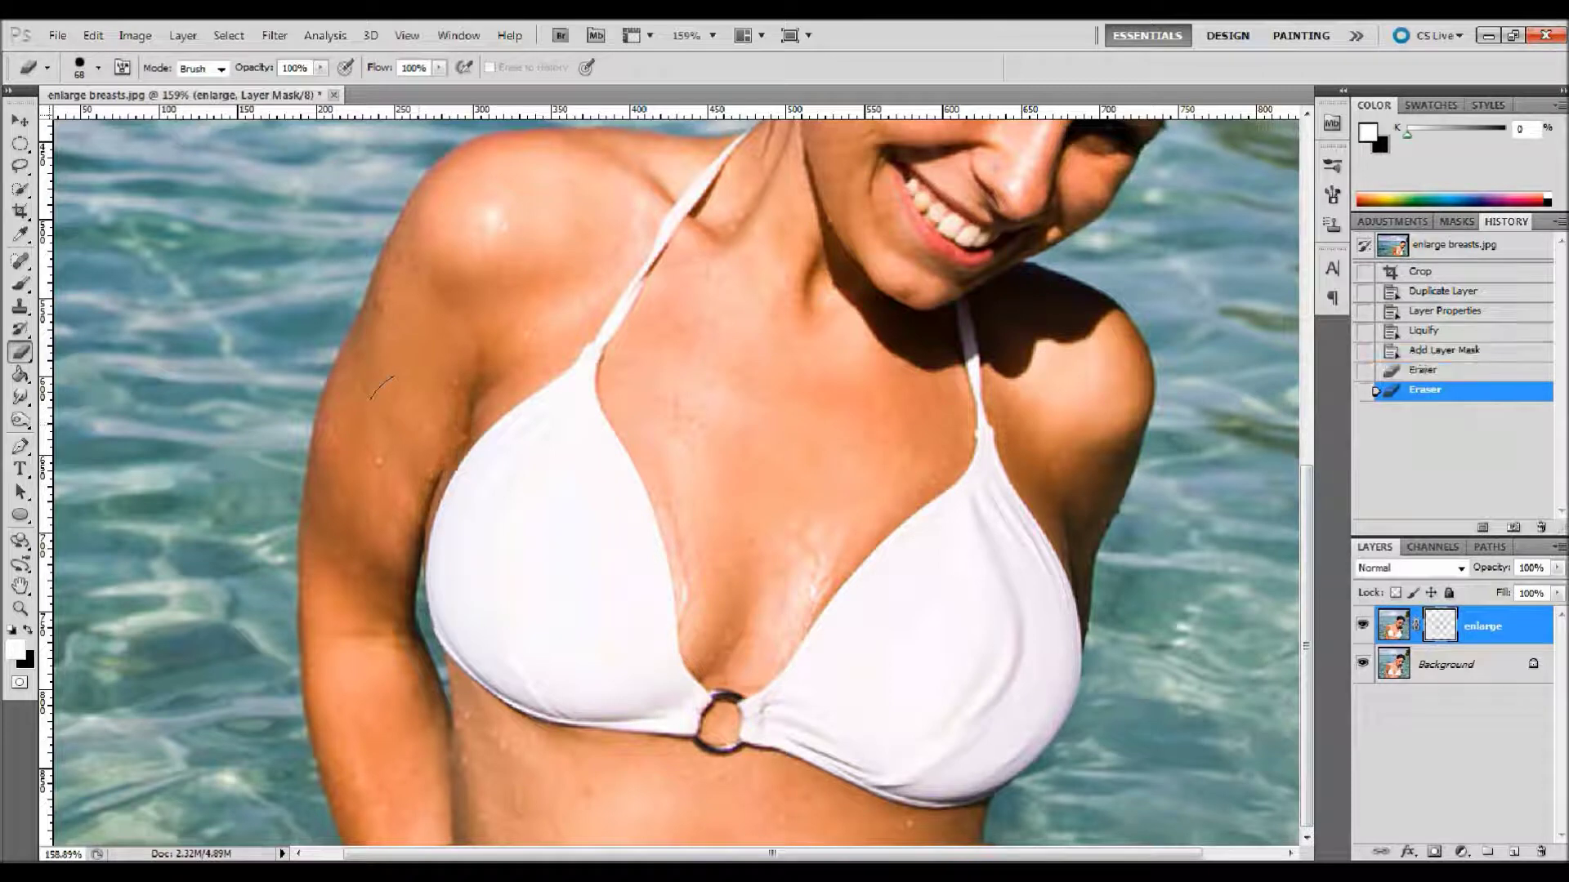
pyautogui.click(434, 482)
pyautogui.click(423, 501)
pyautogui.click(420, 520)
pyautogui.click(420, 544)
pyautogui.click(424, 567)
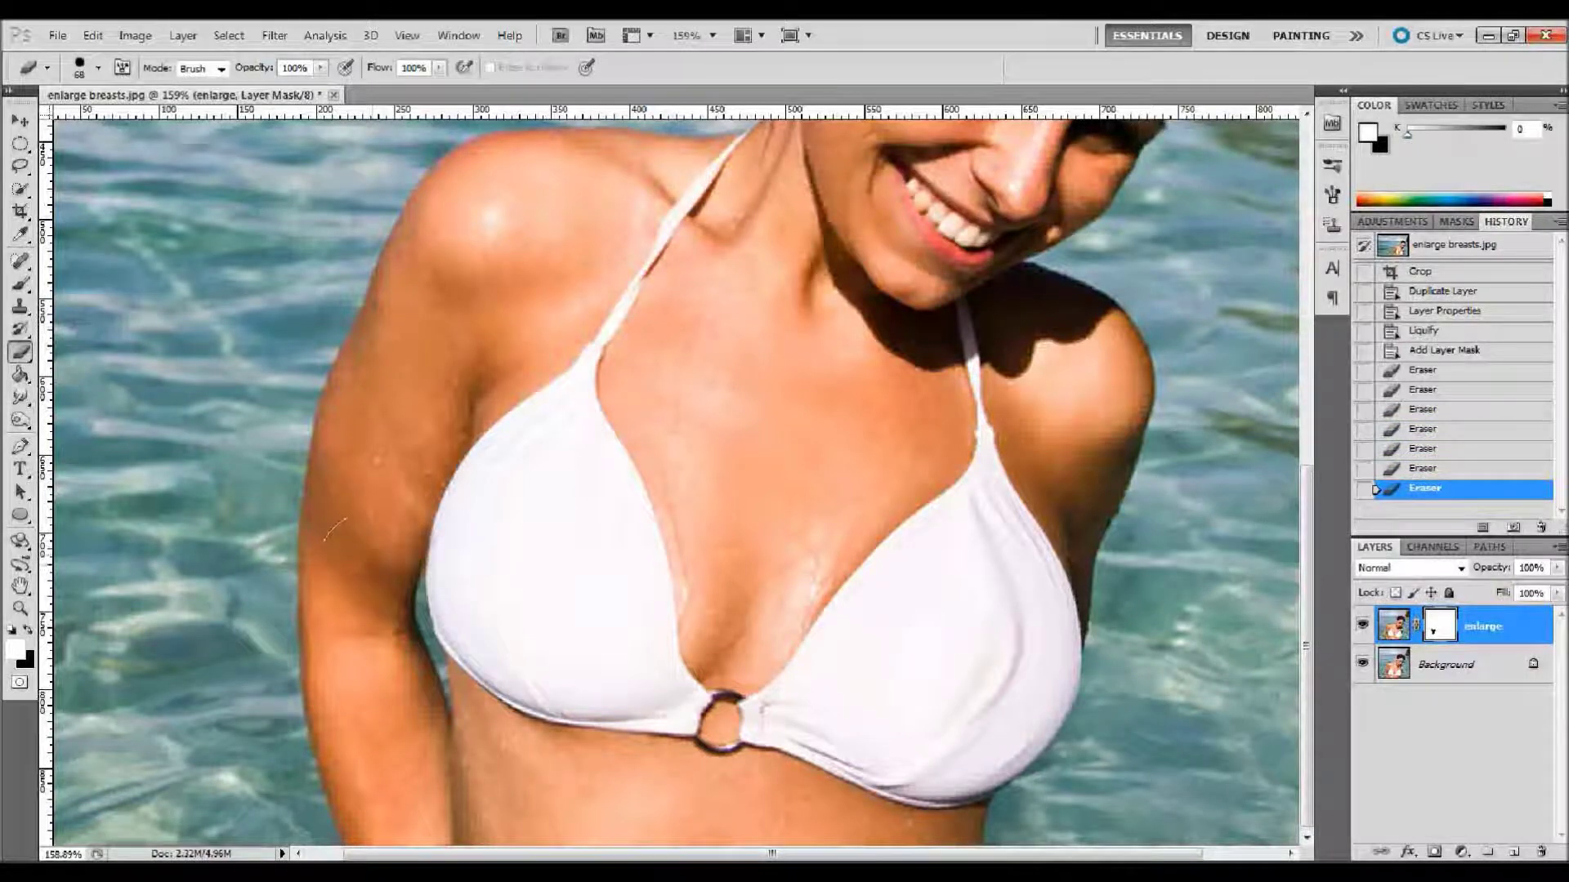
pyautogui.click(421, 583)
pyautogui.click(399, 638)
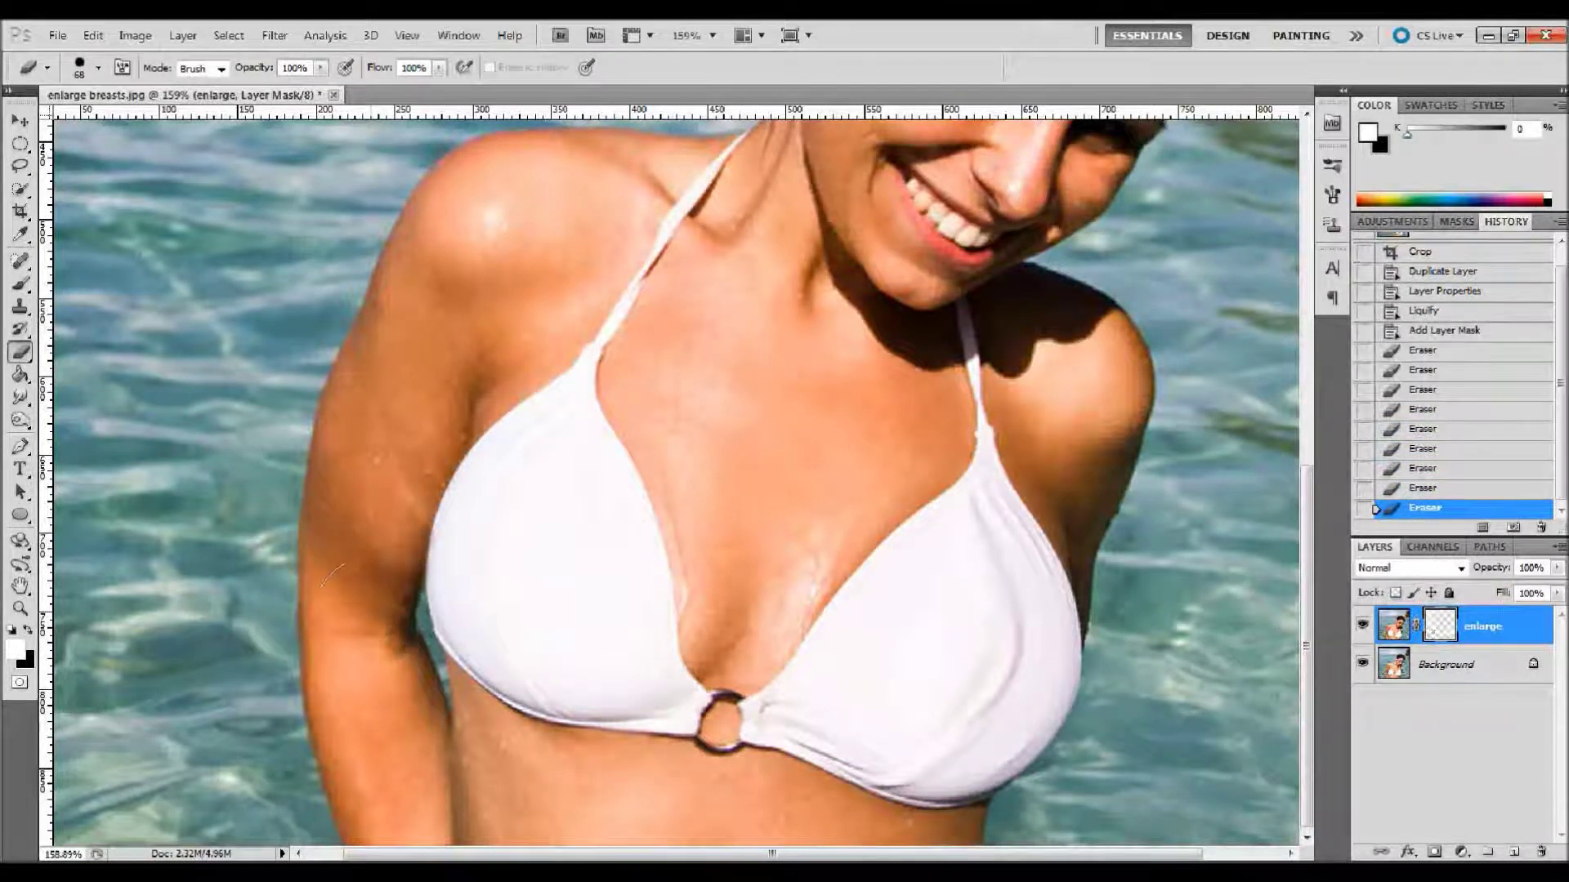
pyautogui.hotkey('ctrl', 'z')
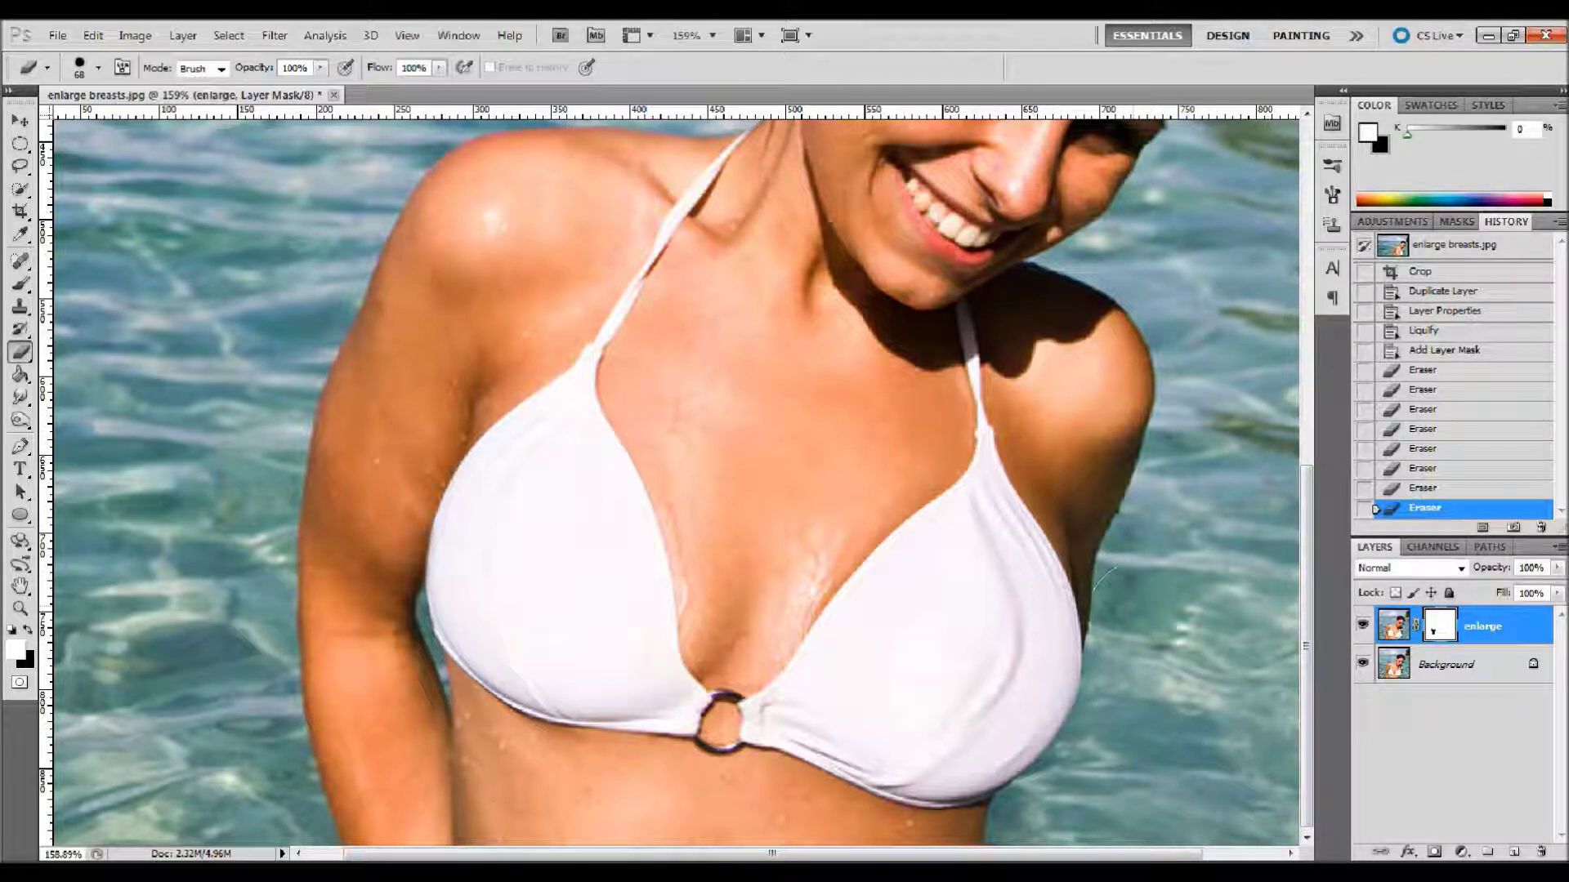
# Retouch the mask along the arm's edge and zoom out to 100%
pyautogui.moveTo(1099, 559); pyautogui.dragTo(1089, 605)
pyautogui.moveTo(1113, 517)
pyautogui.mouseDown()
pyautogui.moveTo(1088, 517)
pyautogui.moveTo(1091, 546)
pyautogui.mouseUp()
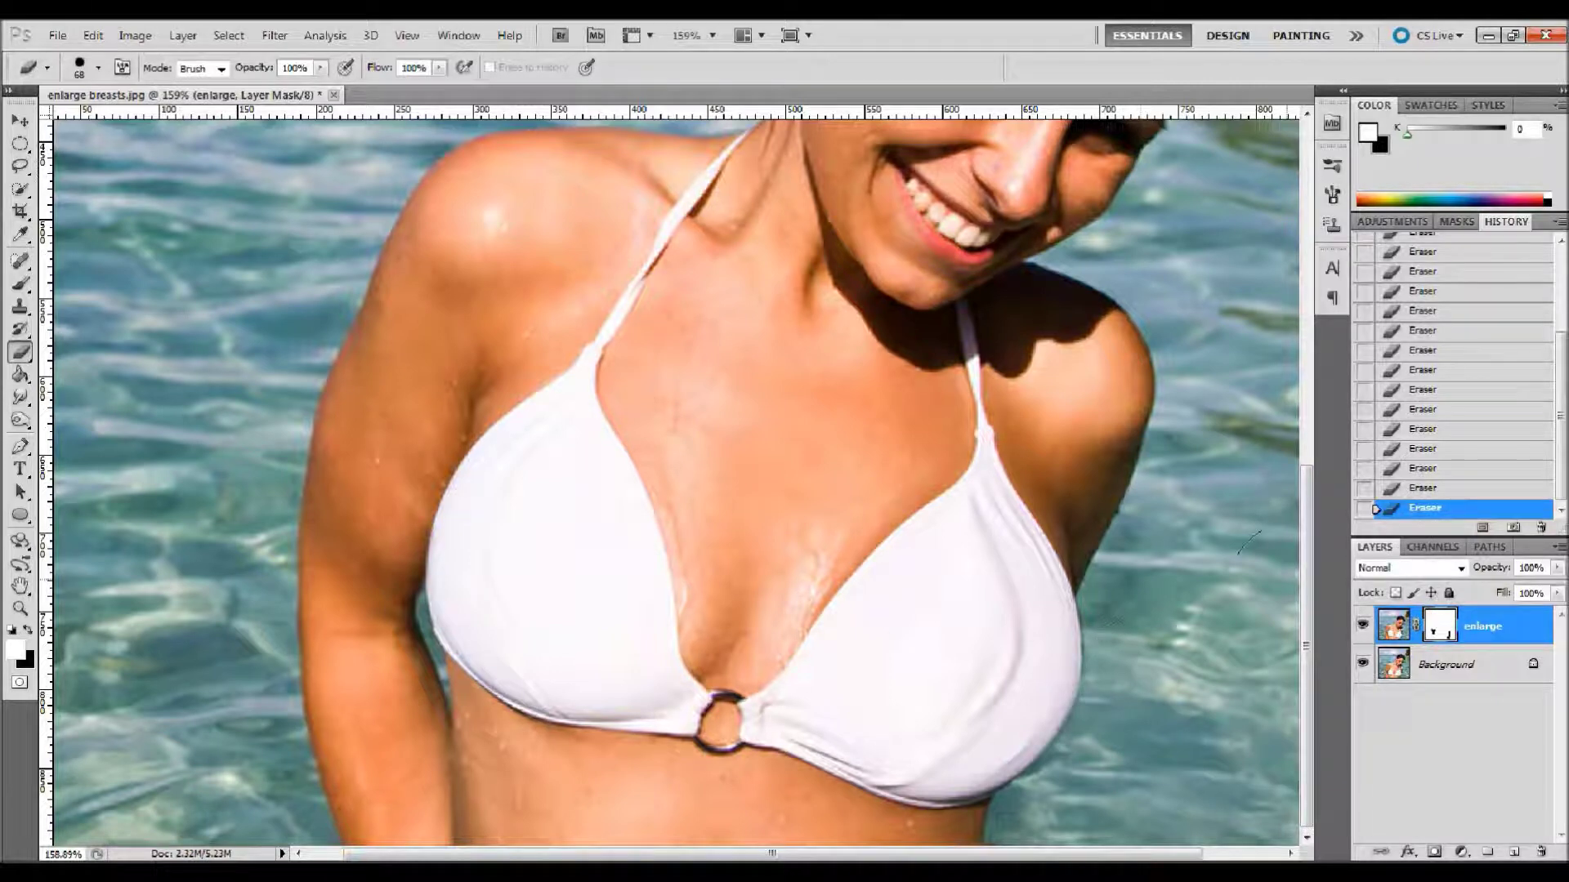
pyautogui.hotkey('ctrl', '1')
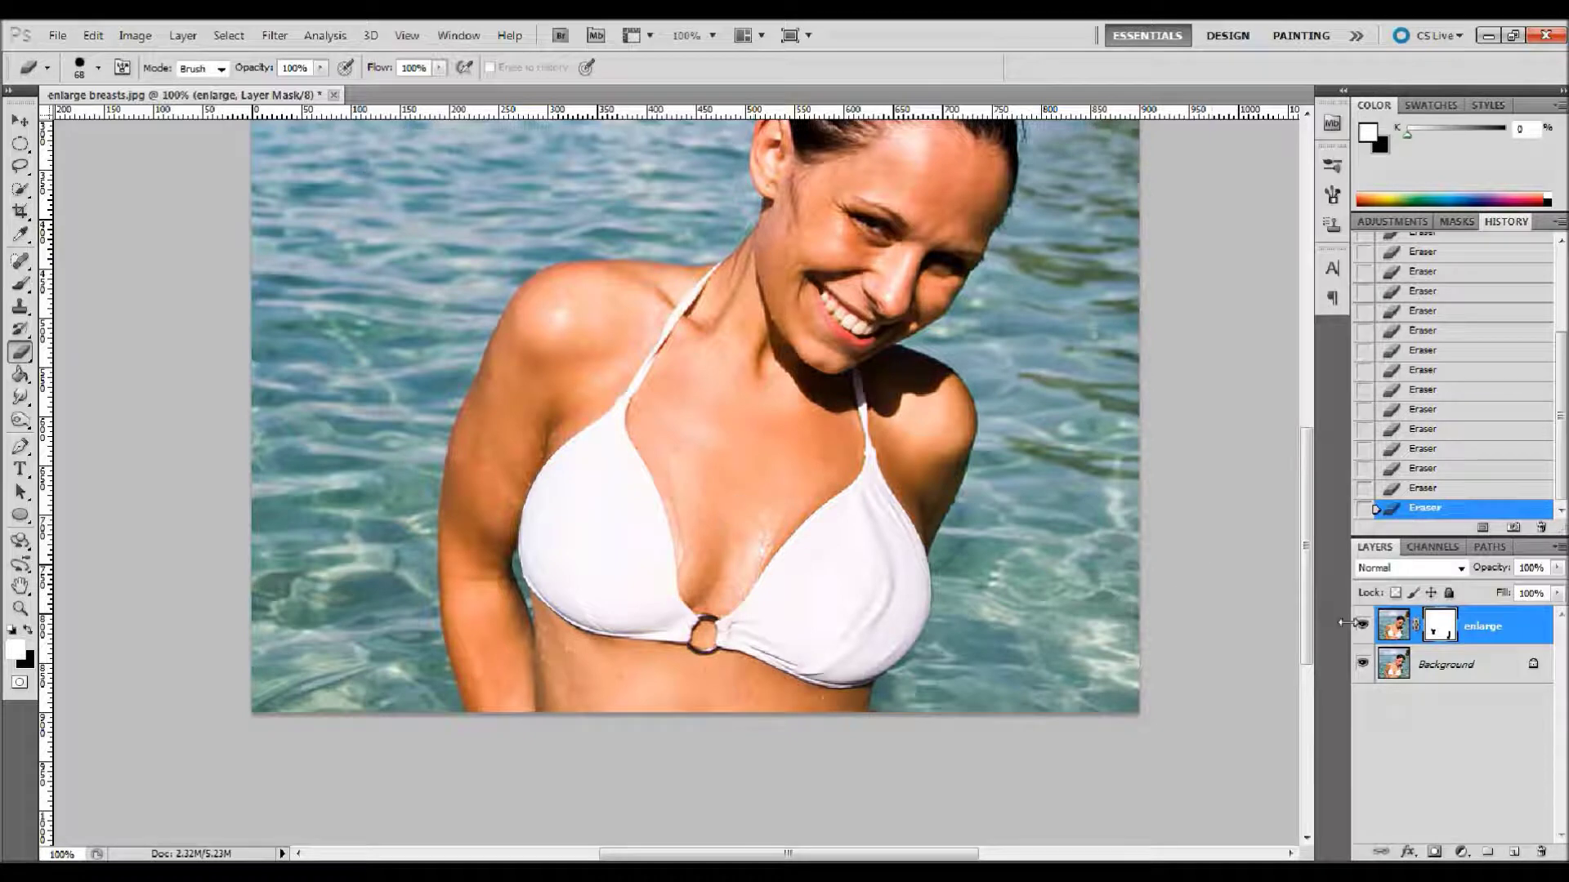
# Target the enlarge layer's image and set the Burn tool to Shadows with a soft 0% hardness brush
pyautogui.click(1389, 627)
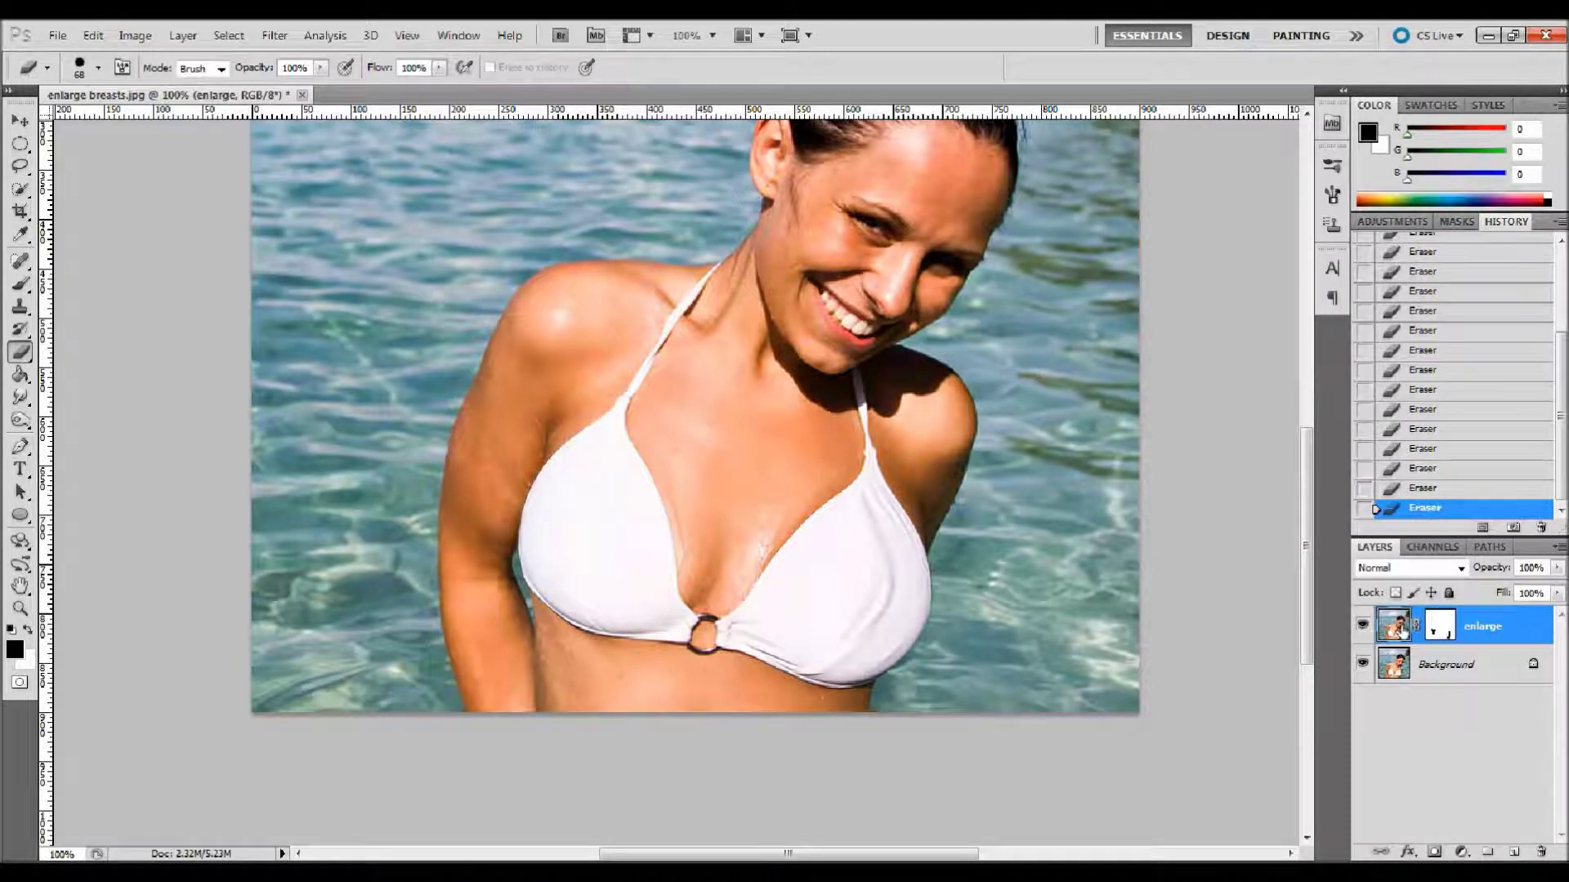
pyautogui.click(20, 420)
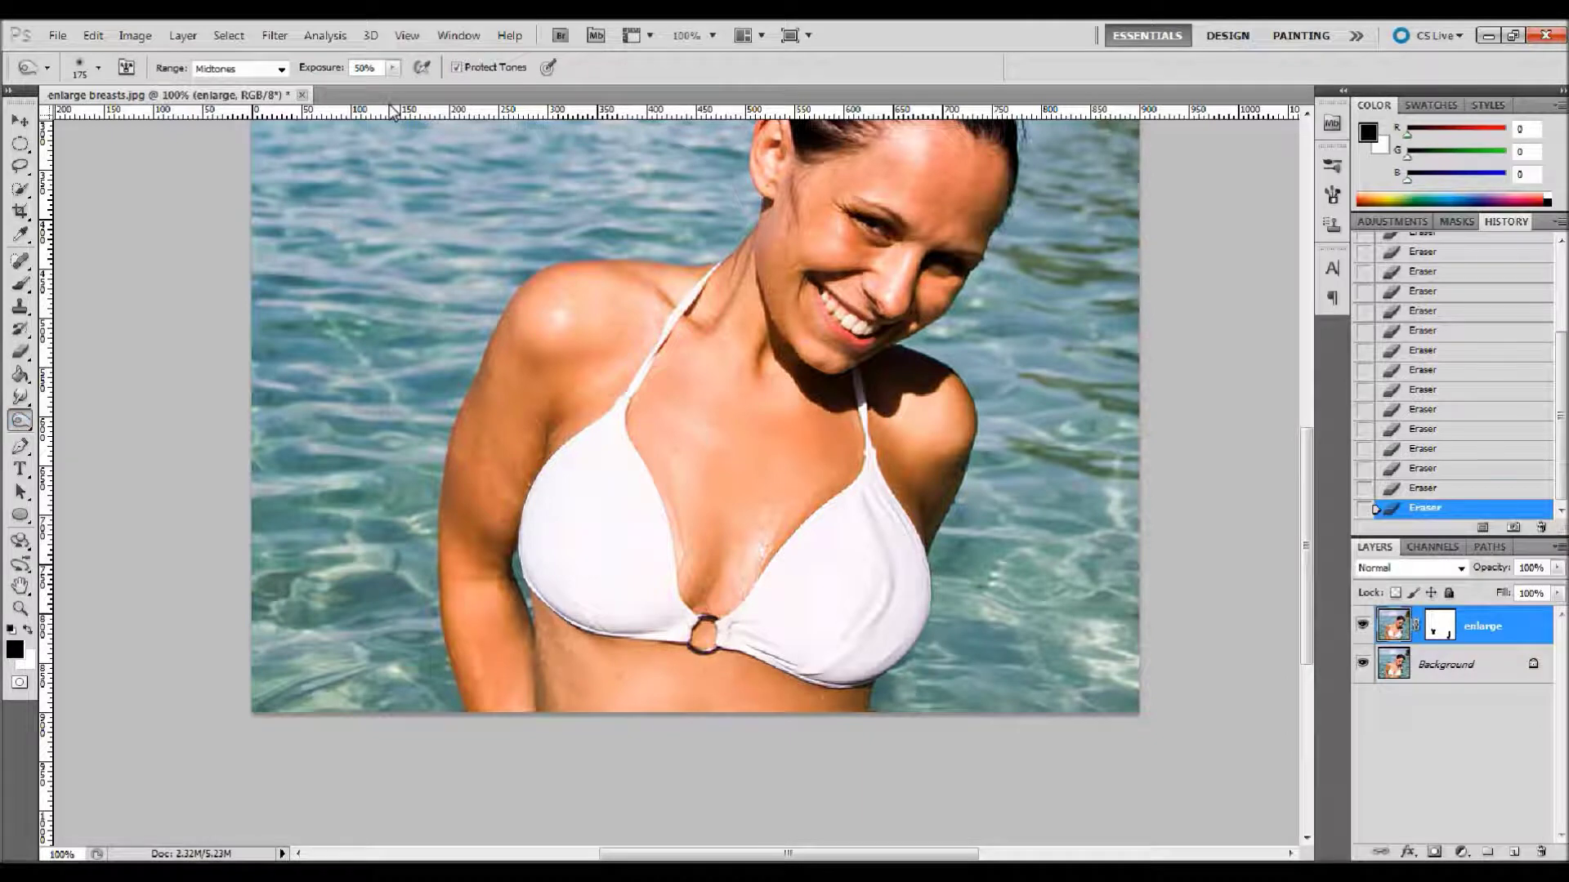
pyautogui.click(278, 70)
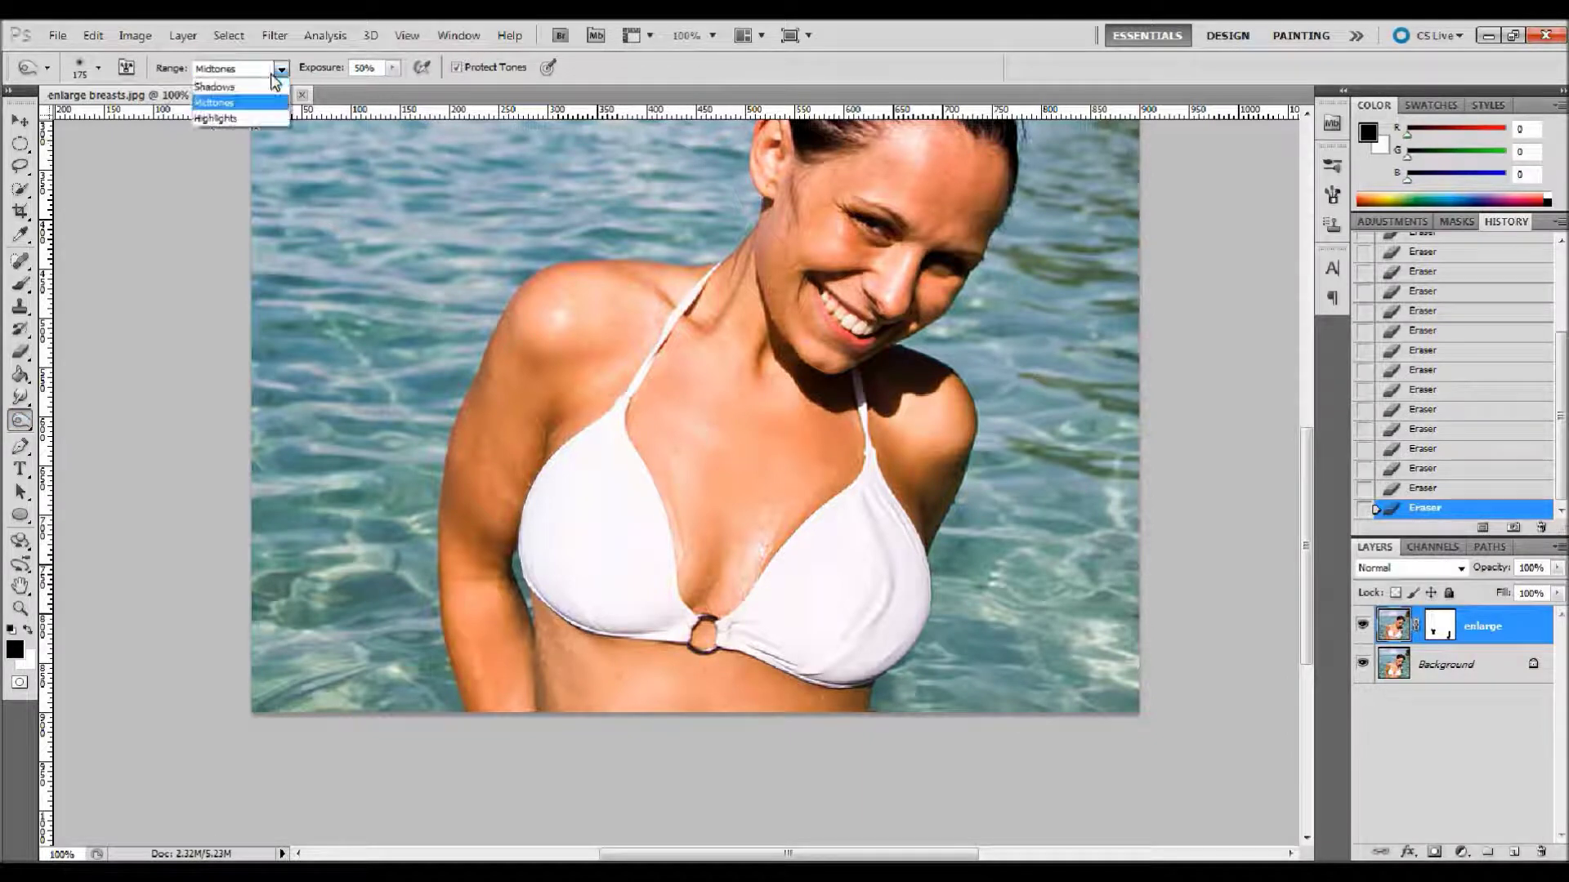
pyautogui.click(219, 87)
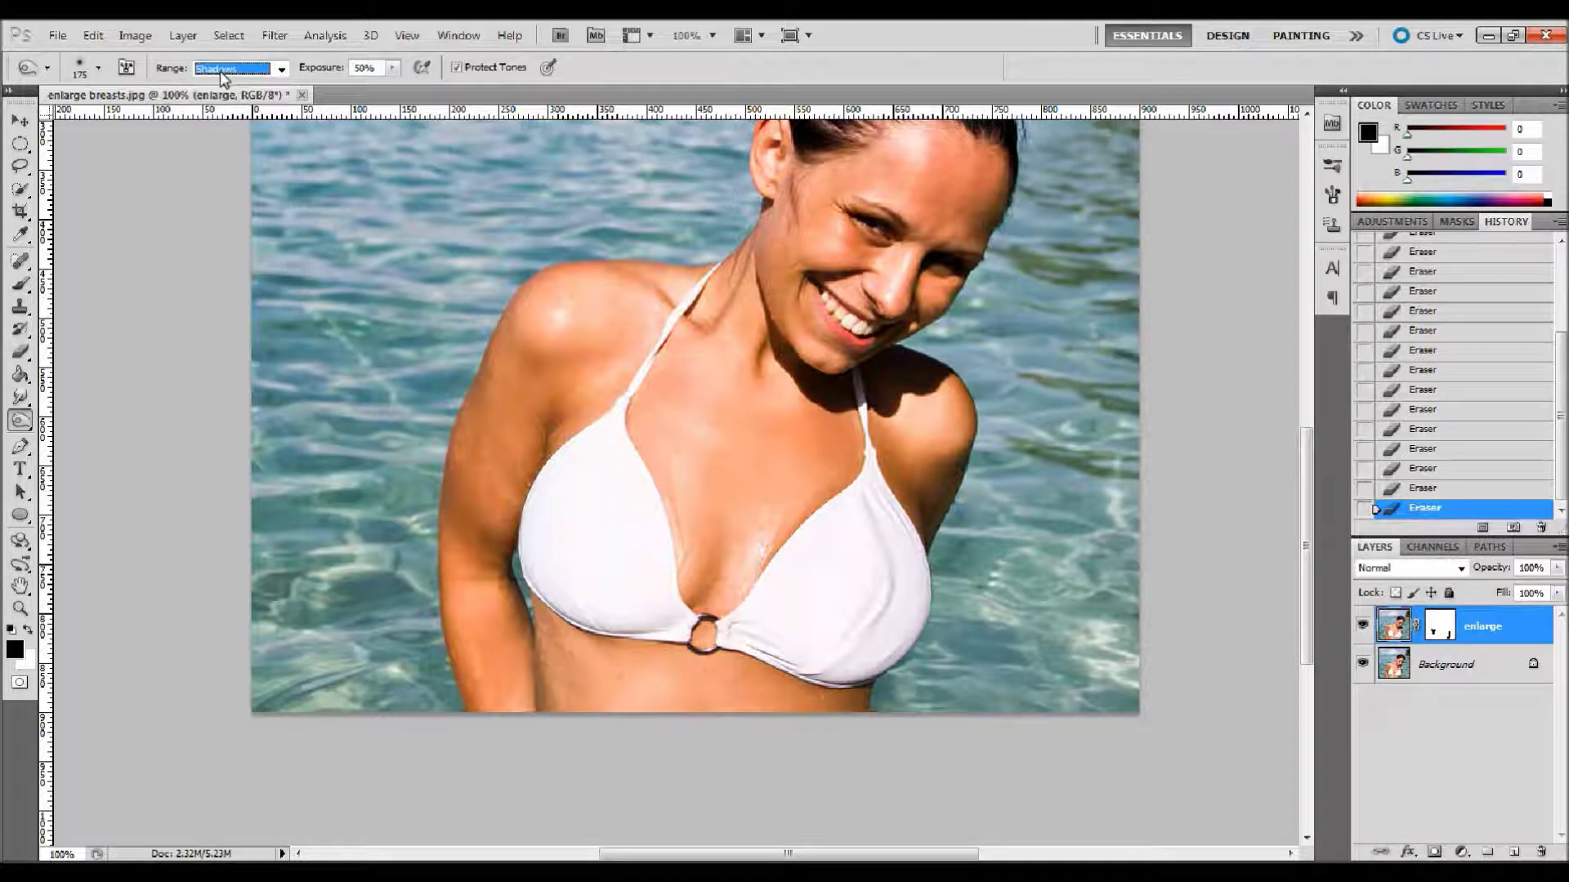
pyautogui.click(98, 68)
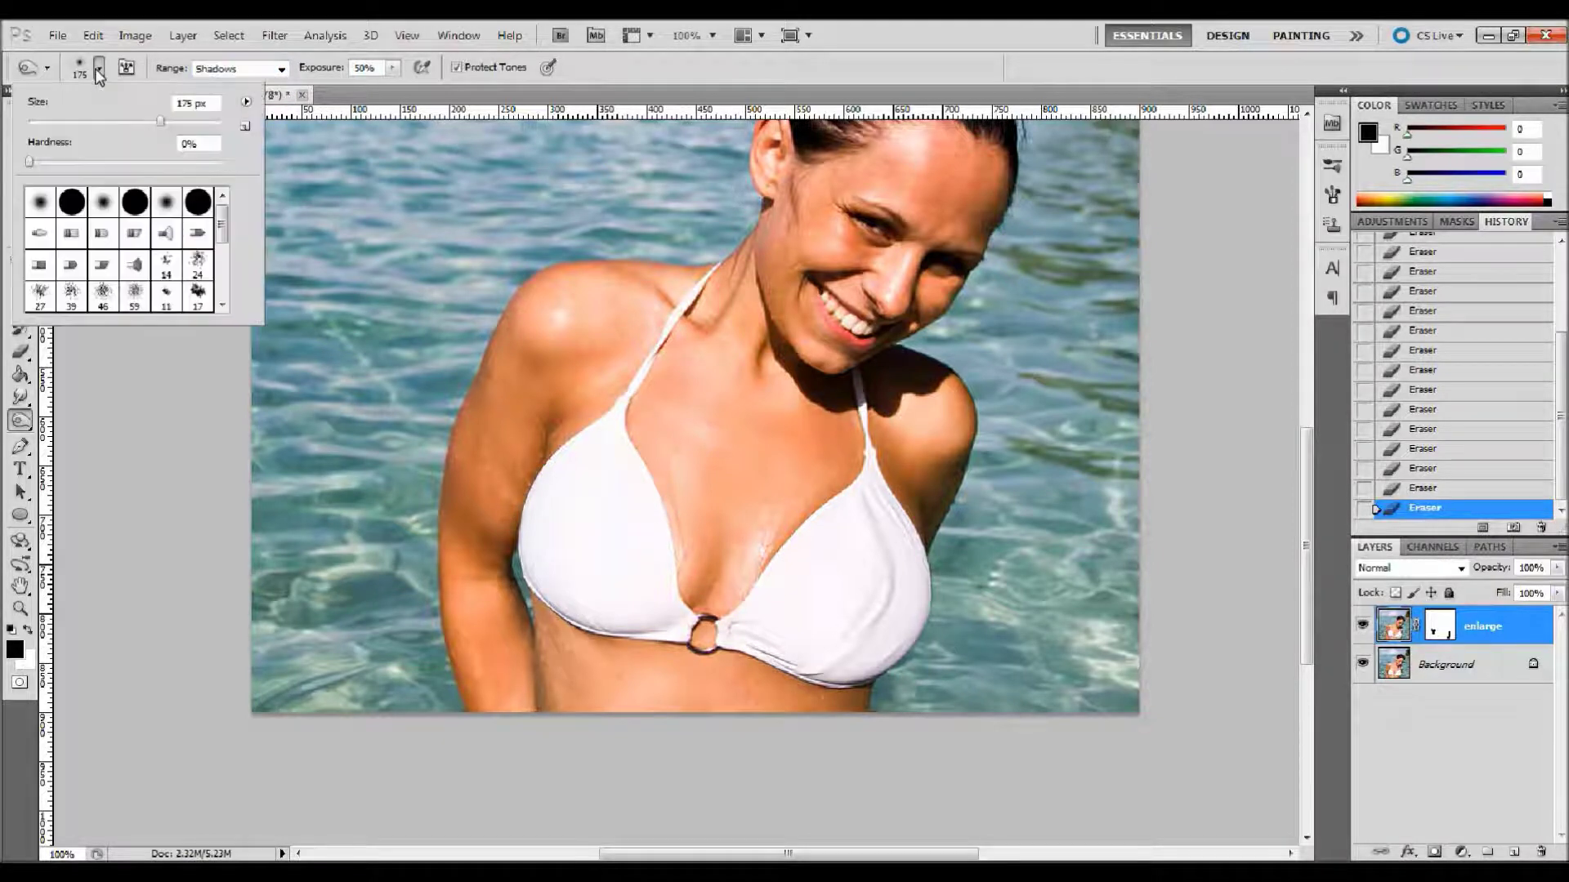
pyautogui.click(30, 161)
# Burn the cleavage shadows darker, then step back one History state
pyautogui.press('Return')
pyautogui.click(660, 525)
pyautogui.click(667, 486)
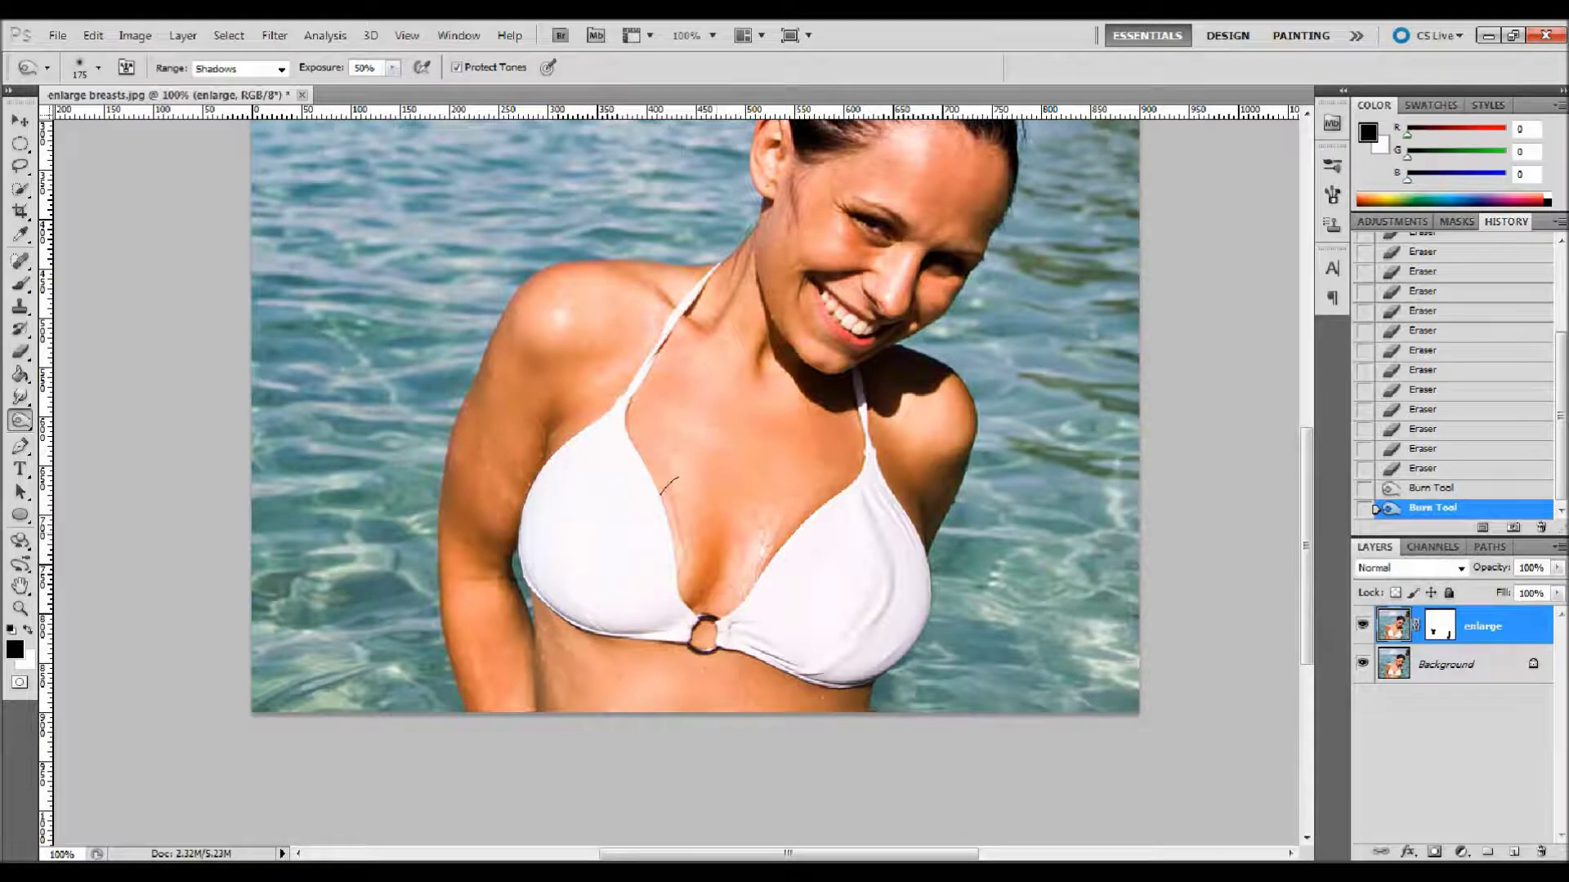
pyautogui.click(657, 534)
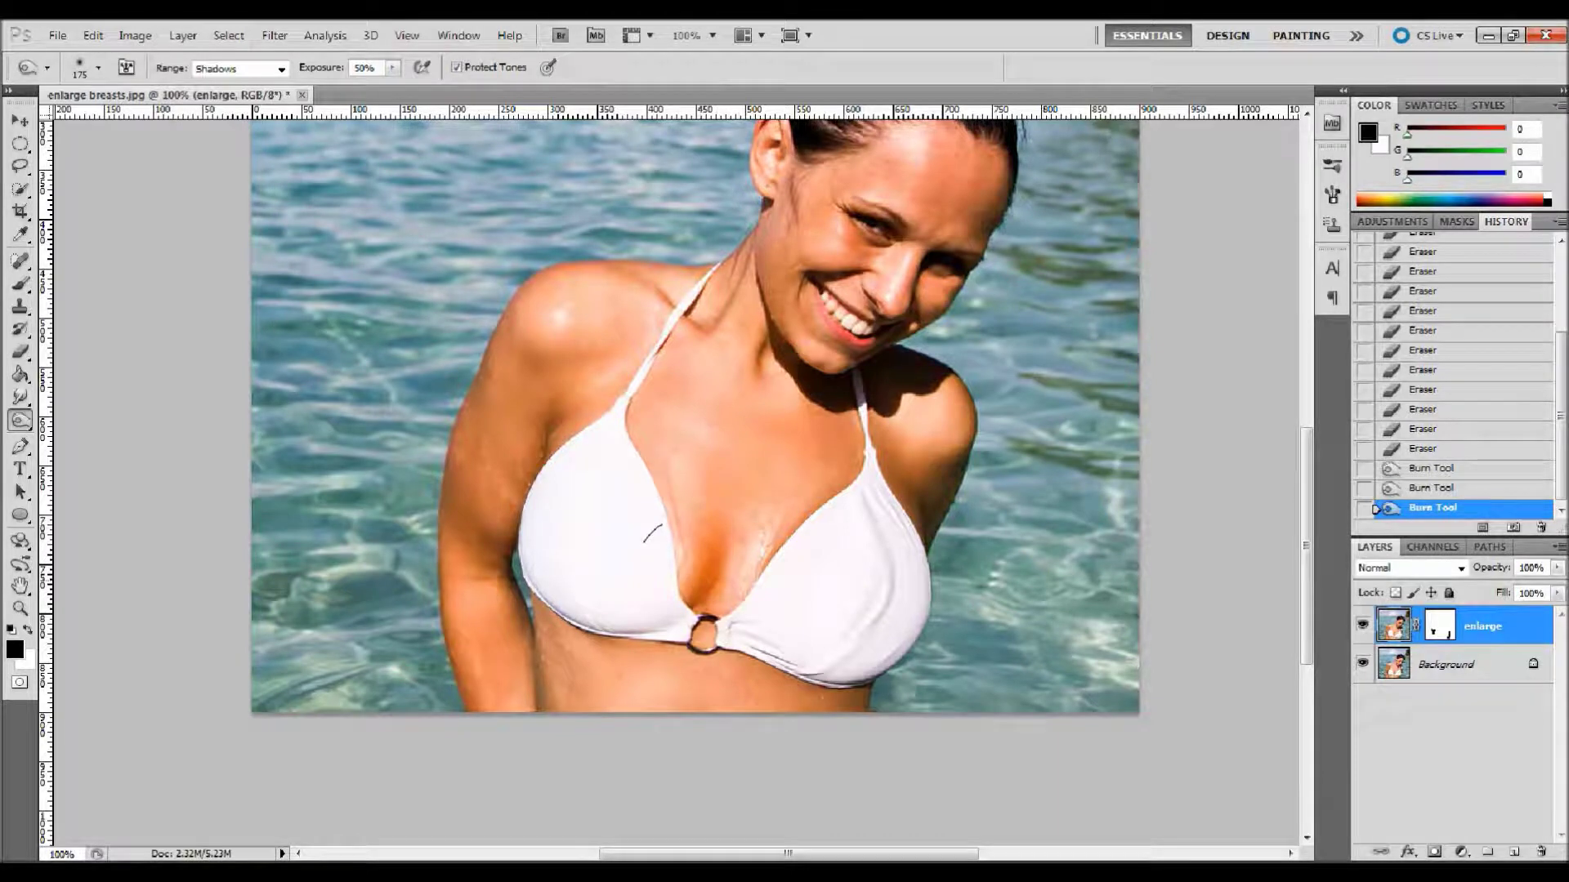
pyautogui.click(1425, 490)
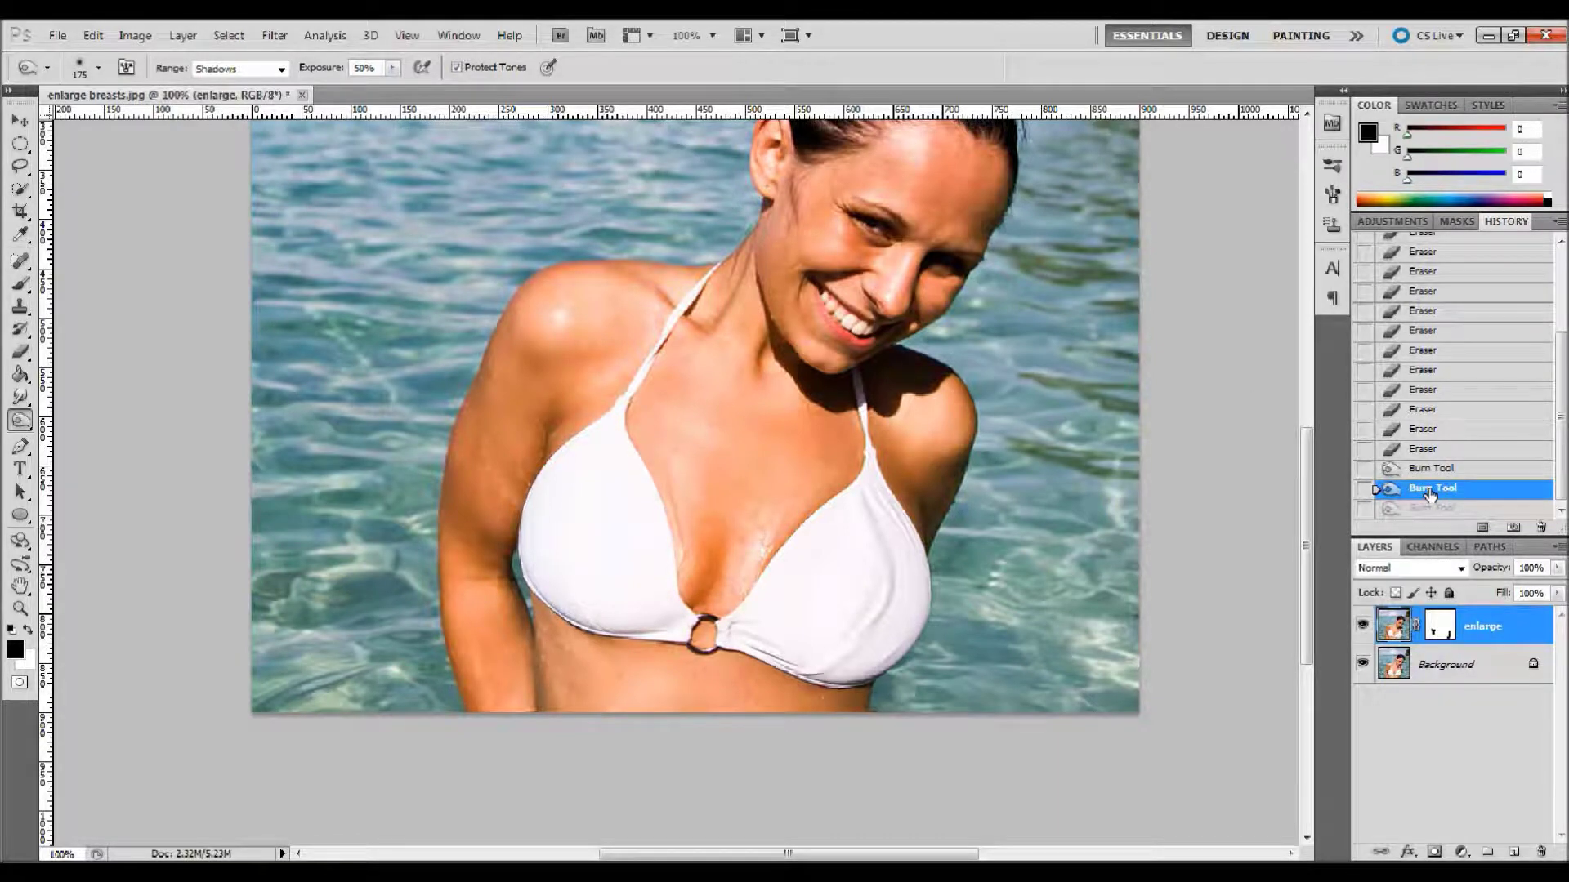
# Switch the burn range to Midtones and shade the cleavage, undoing the final pass
pyautogui.click(237, 67)
pyautogui.click(221, 95)
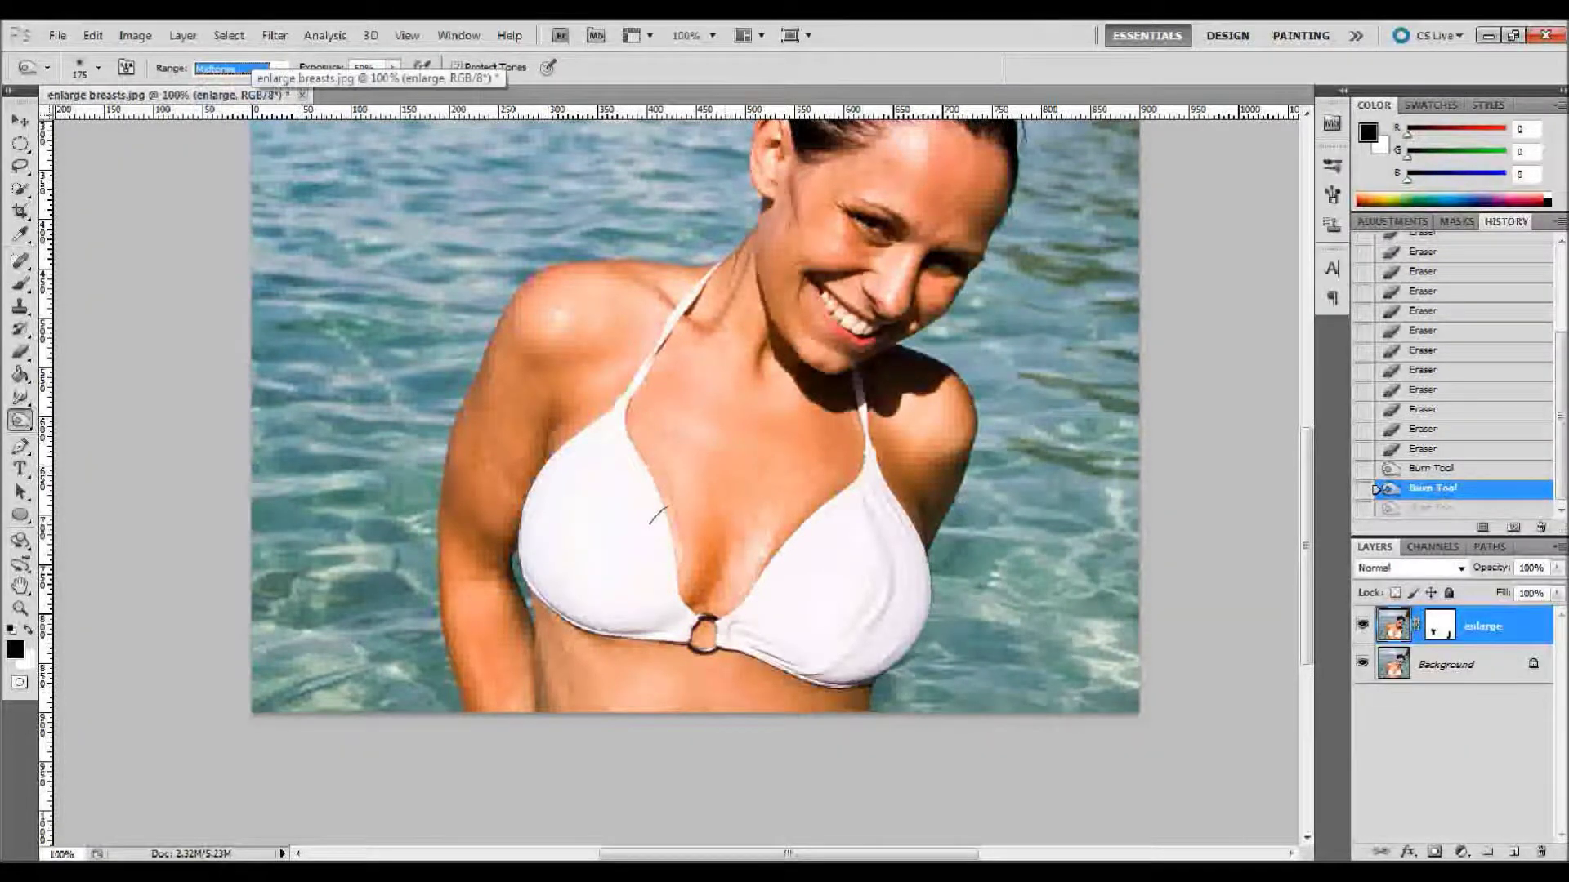
pyautogui.click(658, 515)
pyautogui.click(675, 464)
pyautogui.click(723, 478)
pyautogui.click(725, 572)
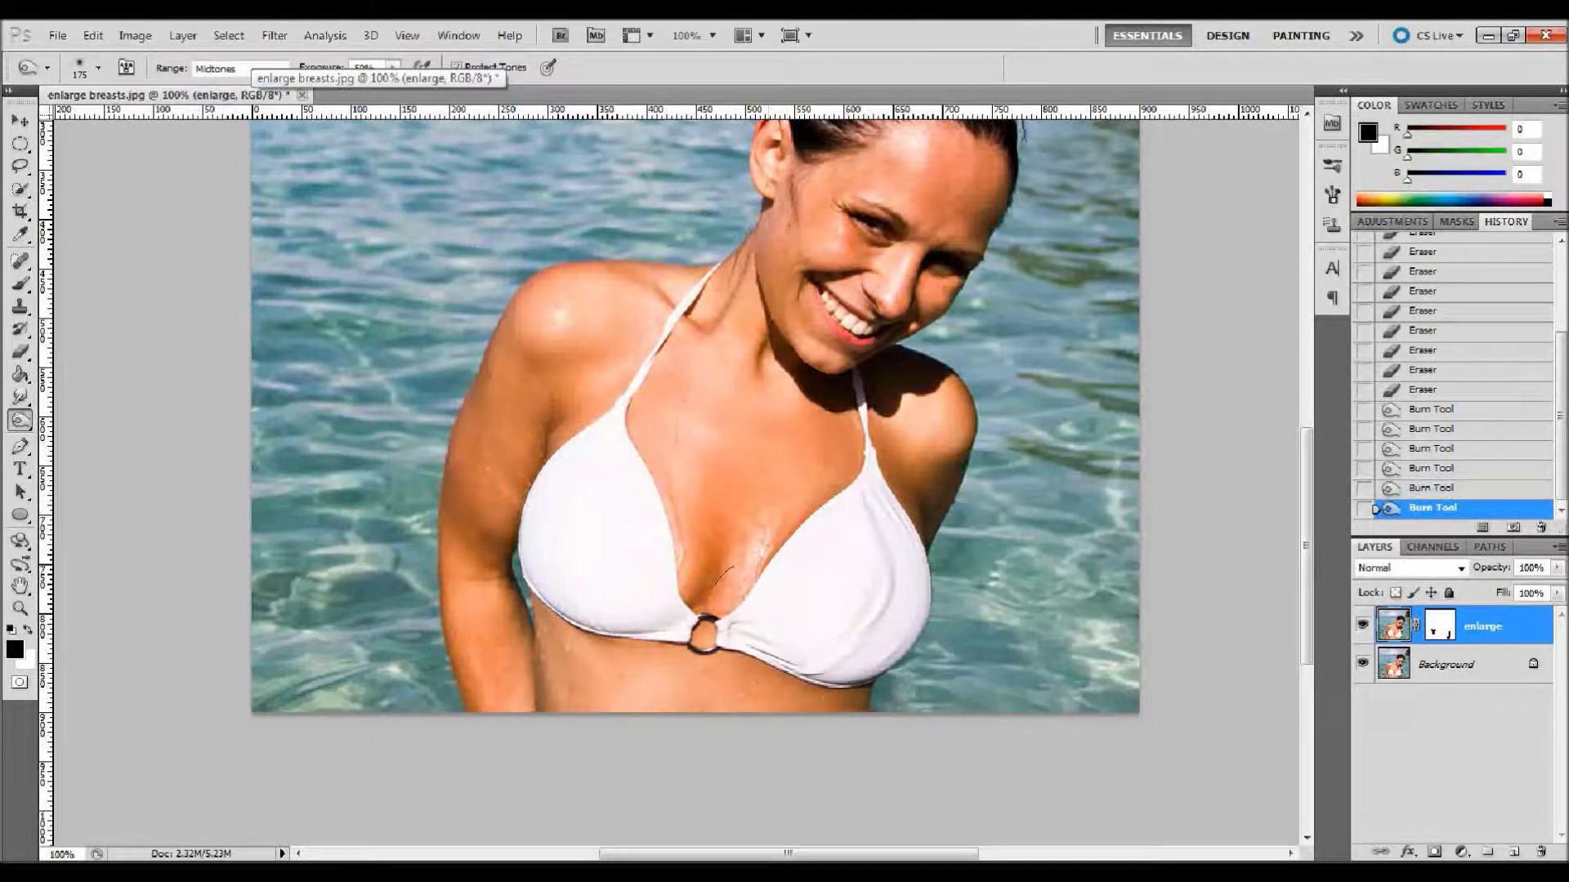
pyautogui.click(706, 560)
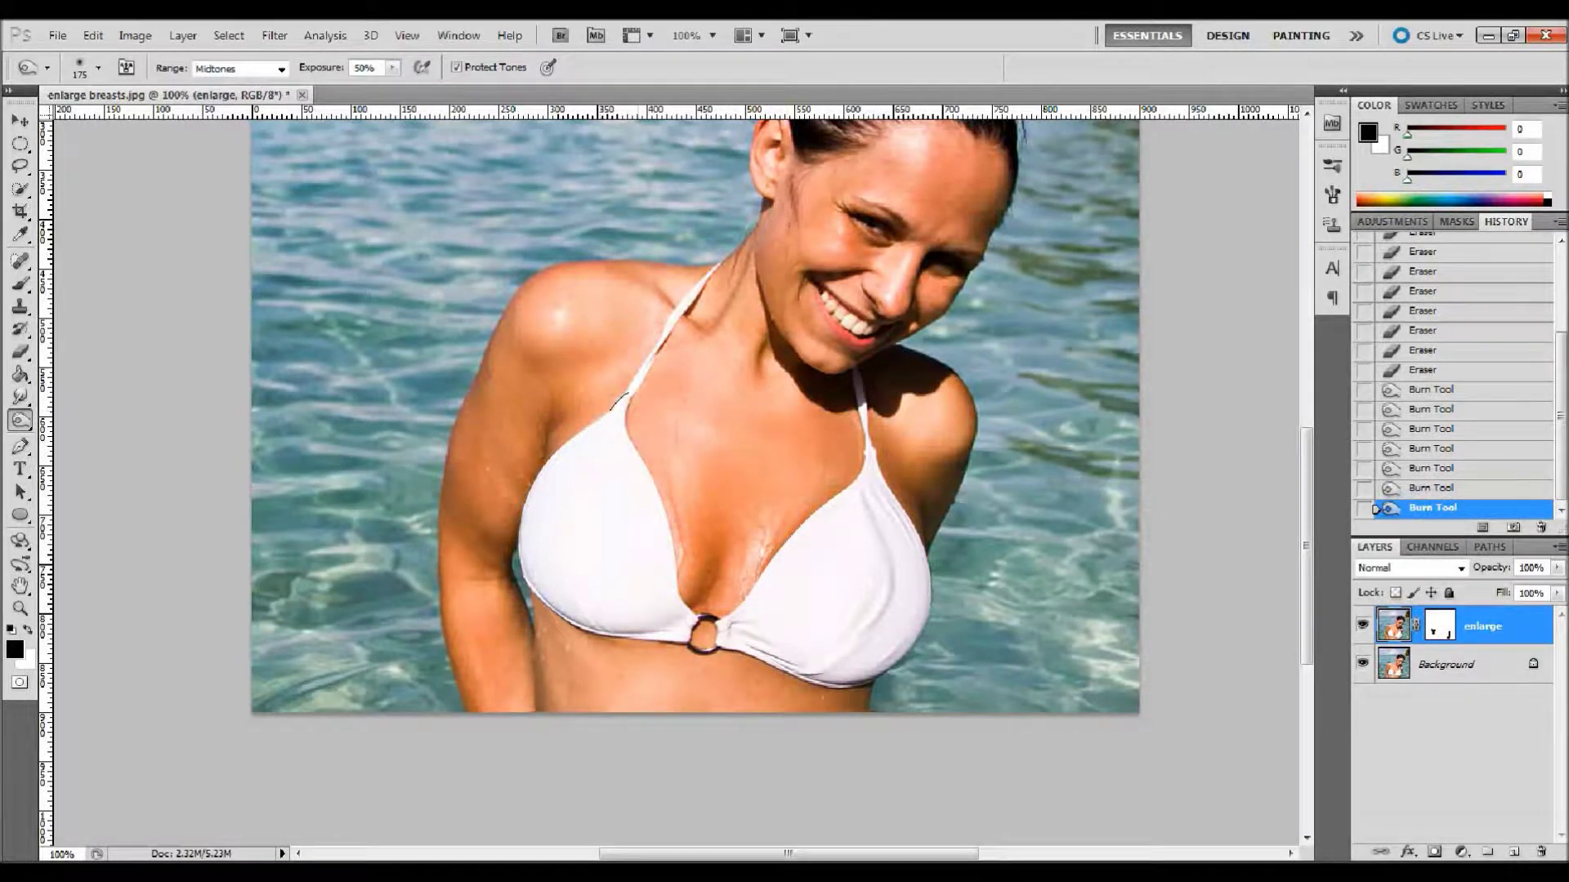
pyautogui.click(670, 529)
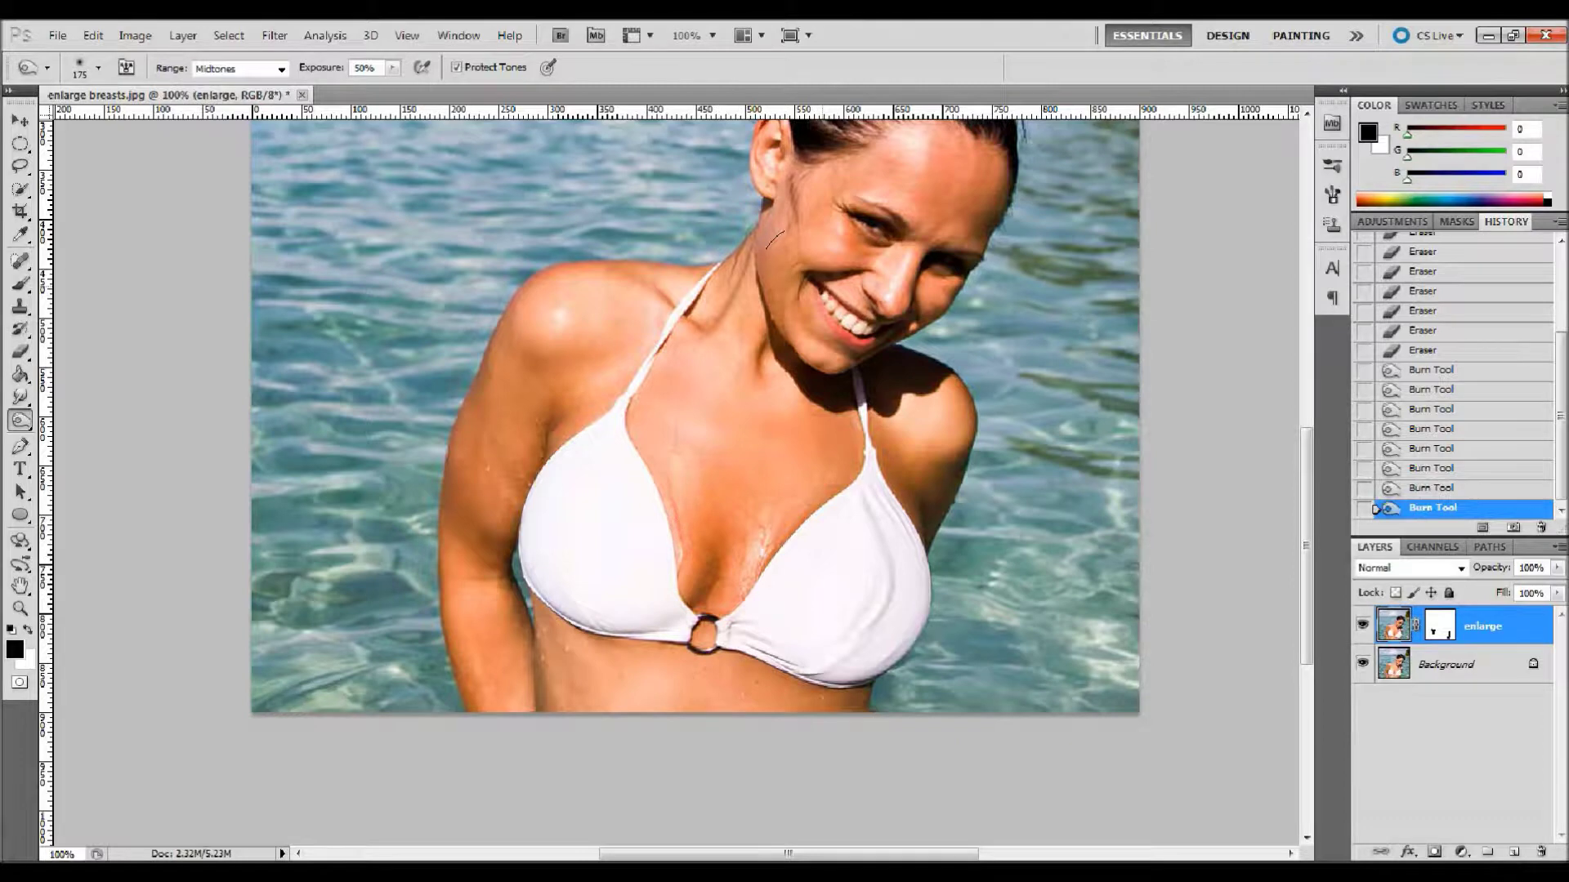
pyautogui.click(1443, 491)
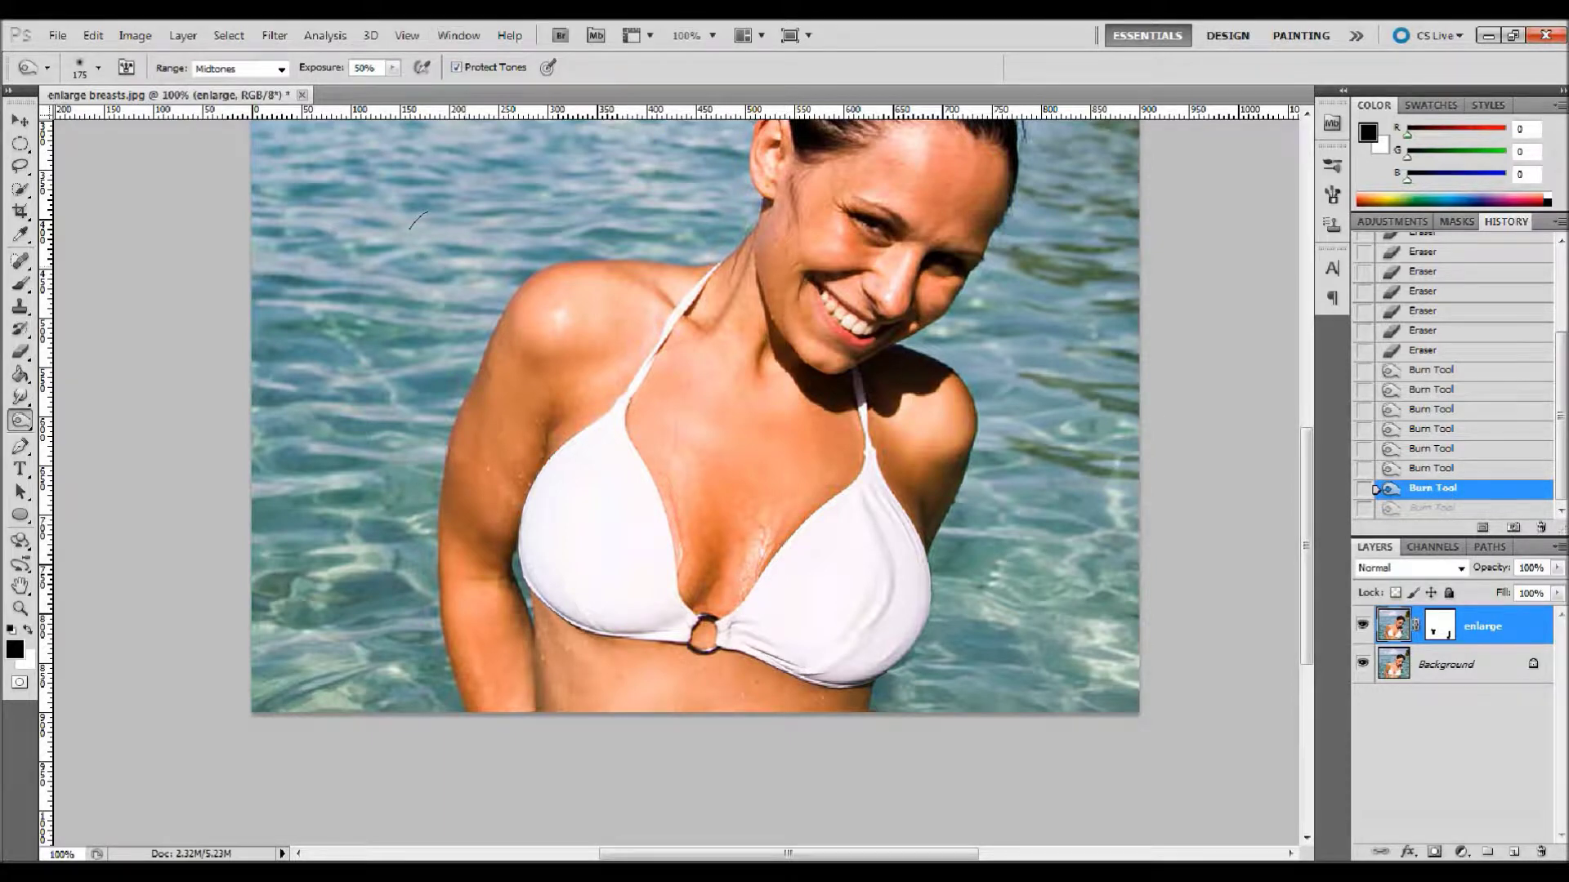
pyautogui.click(280, 69)
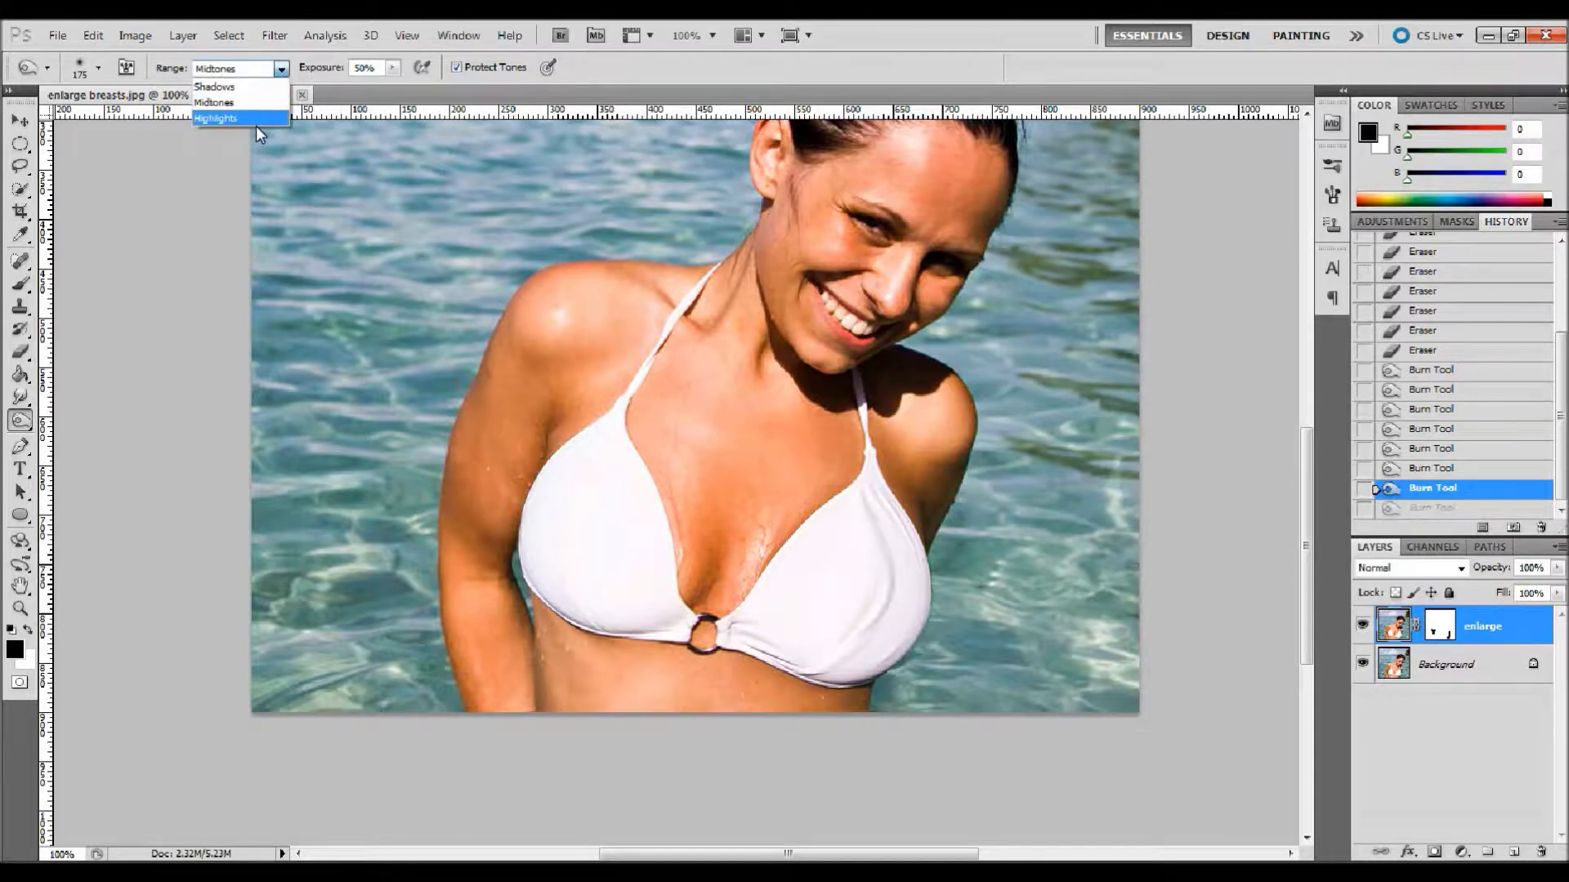
# Set the burn range to Highlights and darken the bright cleavage, undoing the last stroke
pyautogui.click(234, 117)
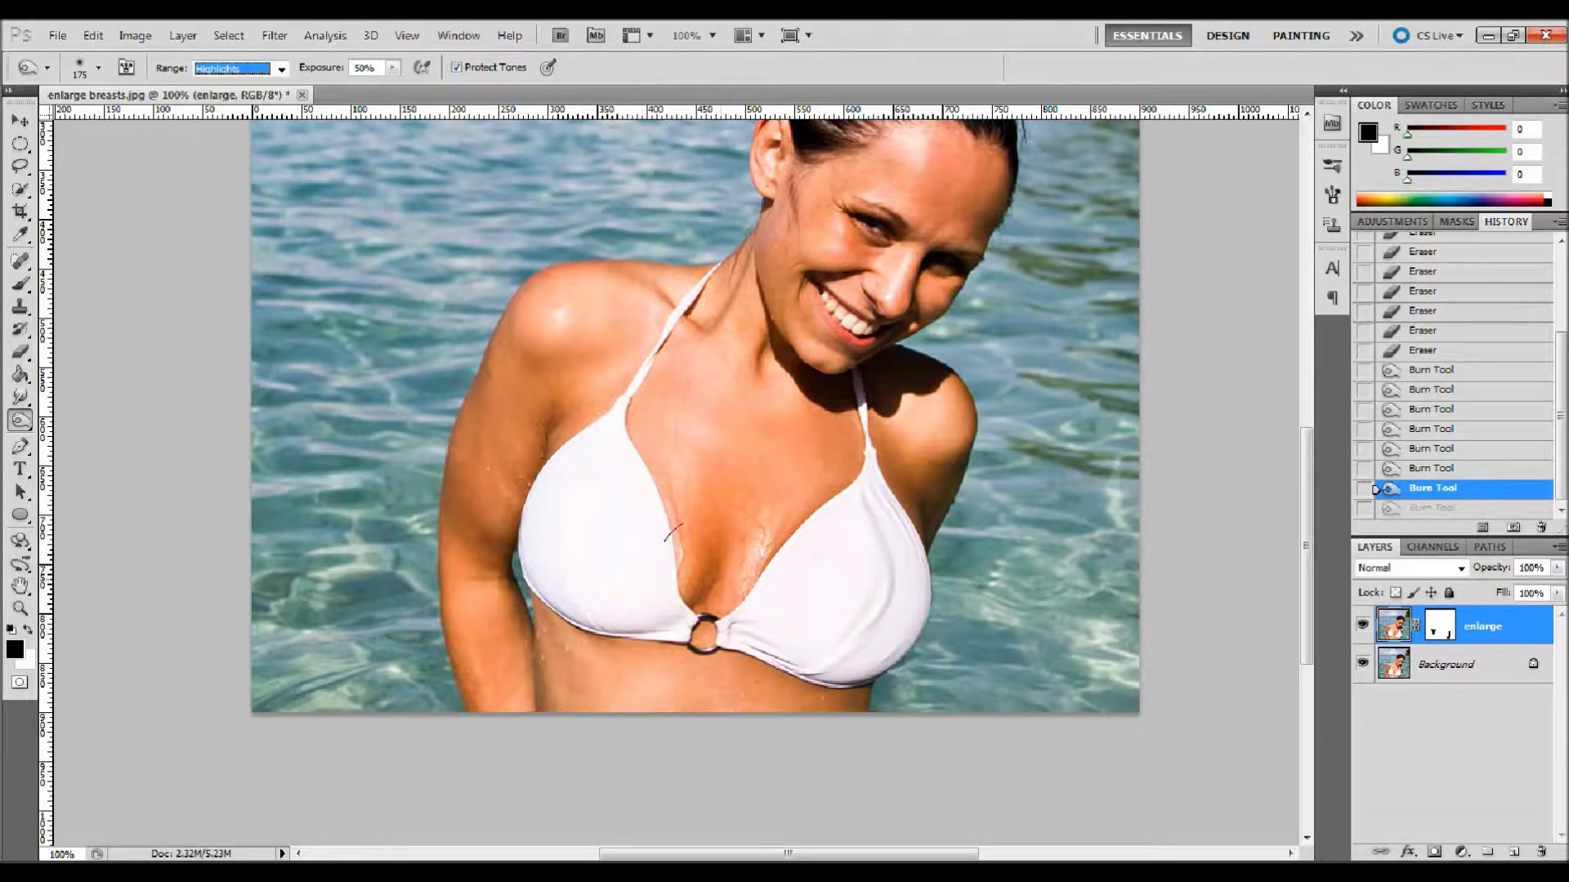
pyautogui.click(672, 535)
pyautogui.click(673, 485)
pyautogui.click(655, 528)
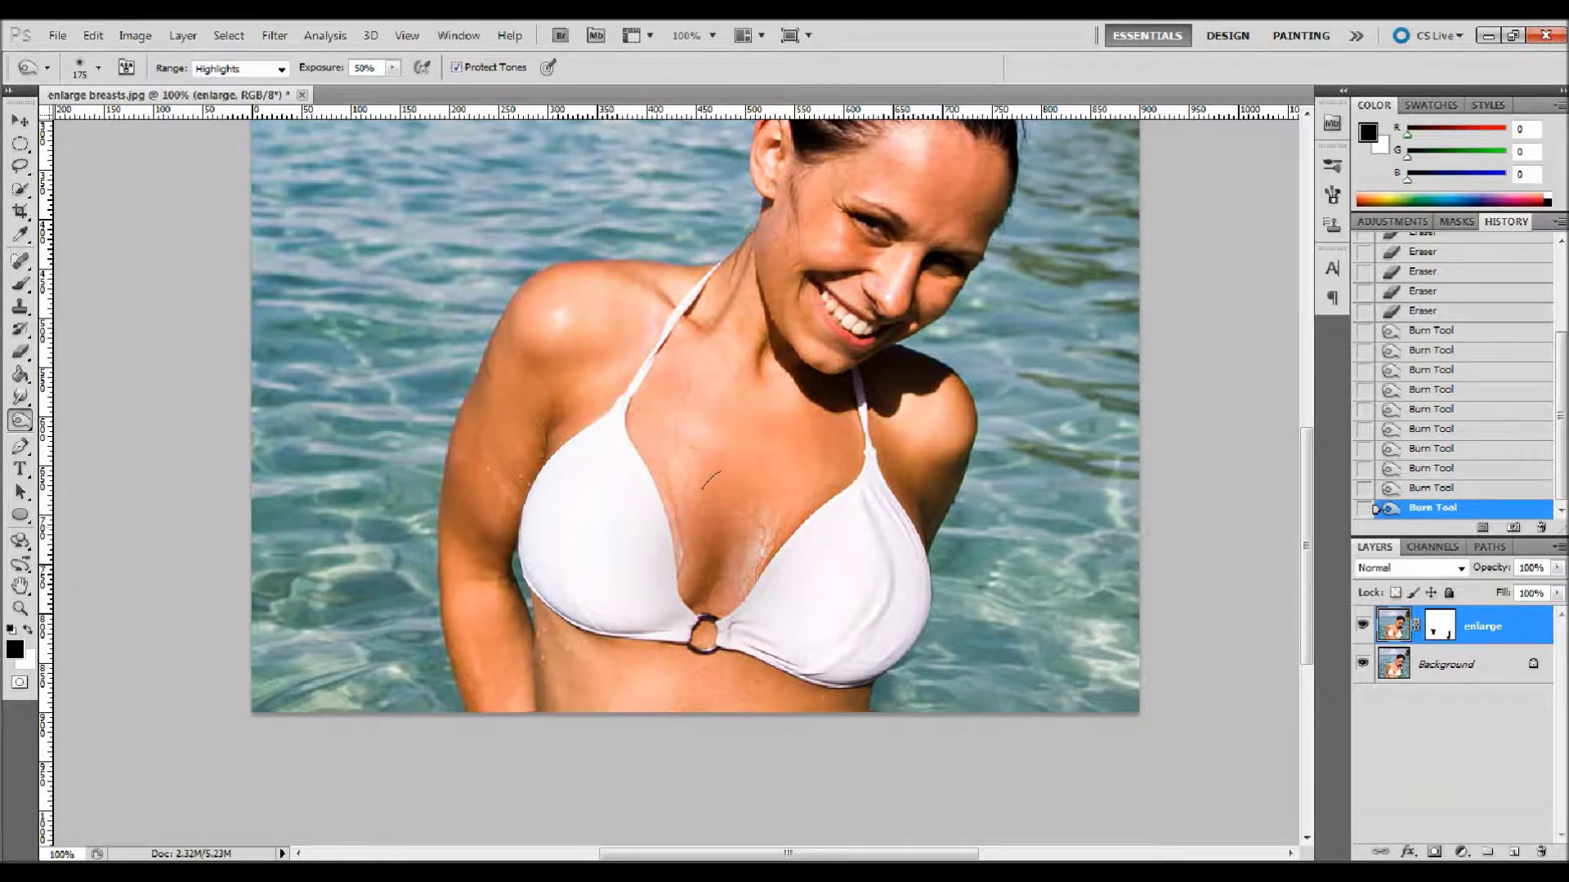
pyautogui.click(1434, 489)
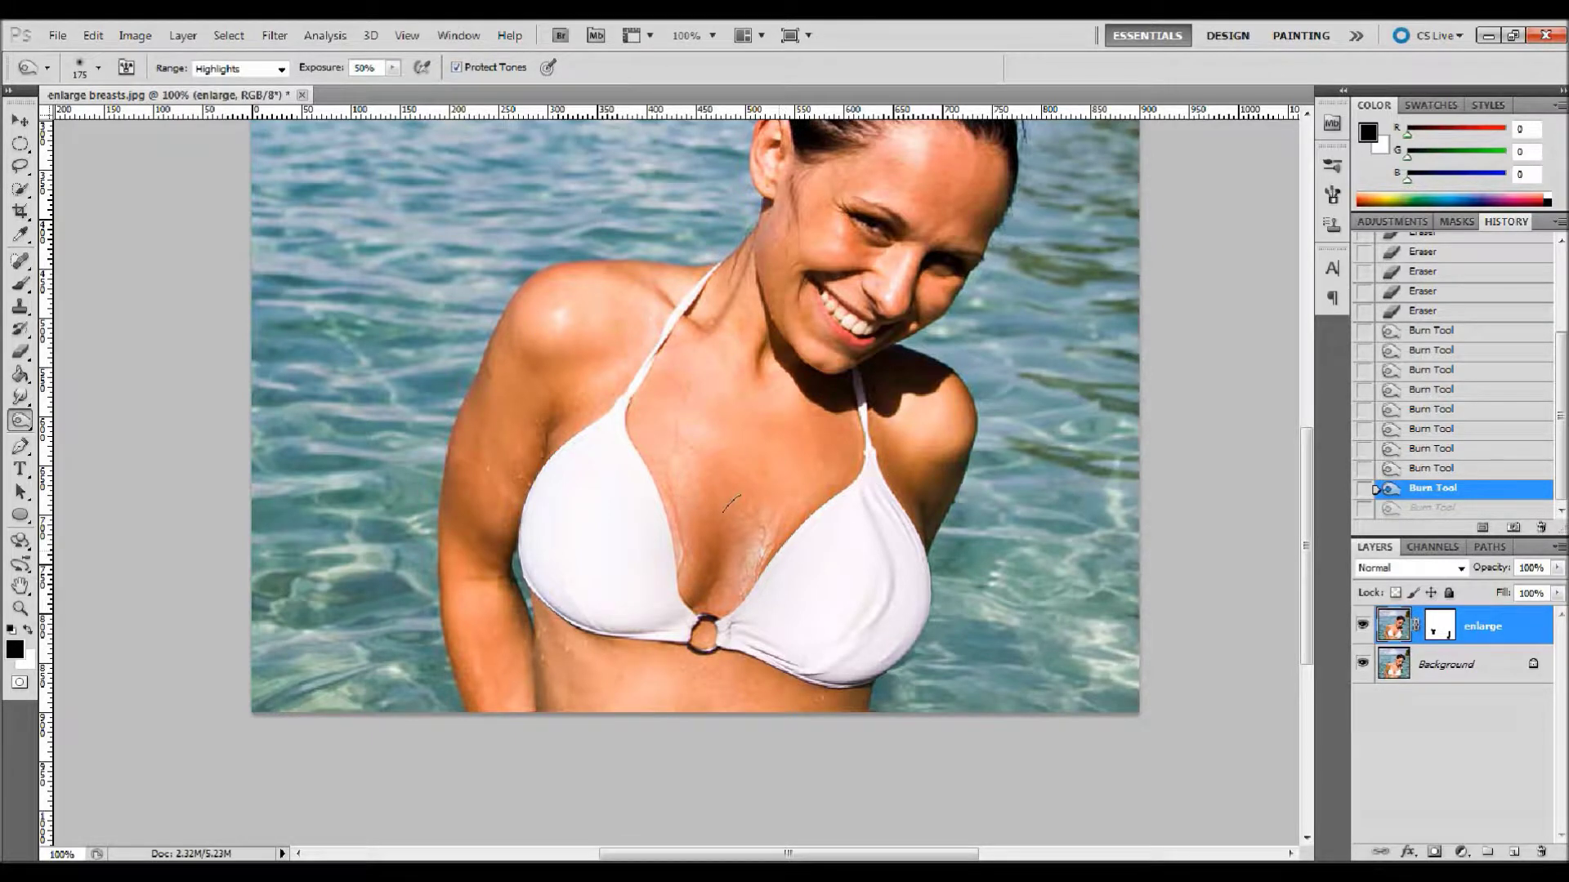
pyautogui.moveTo(1306, 619)
pyautogui.mouseDown()
pyautogui.moveTo(1305, 577)
pyautogui.moveTo(1306, 620)
pyautogui.mouseUp()
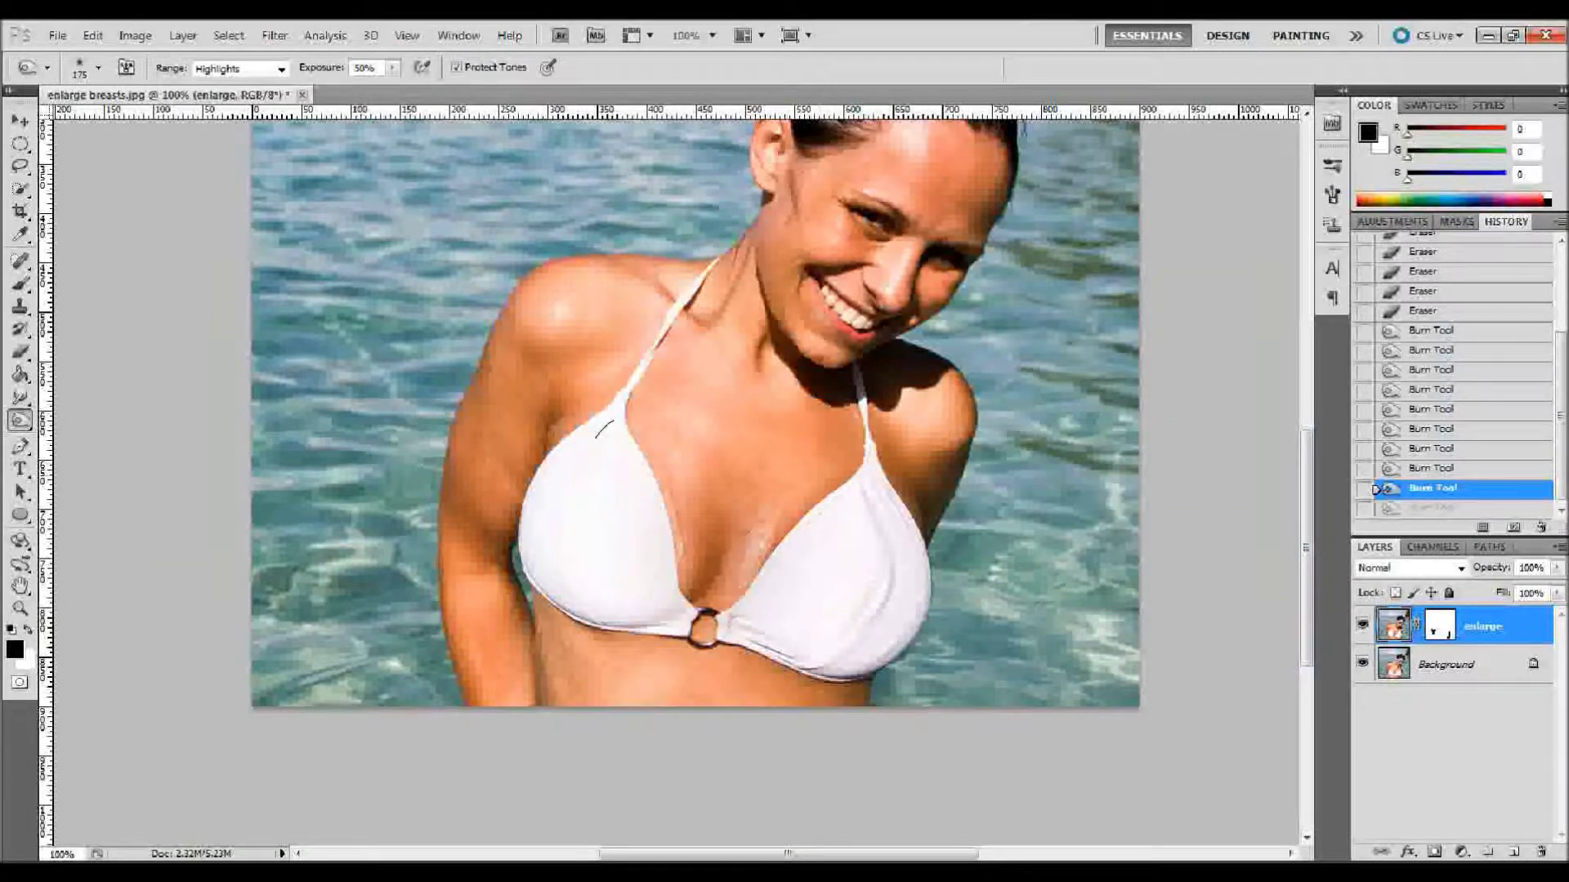
pyautogui.moveTo(1311, 591); pyautogui.dragTo(1309, 544)
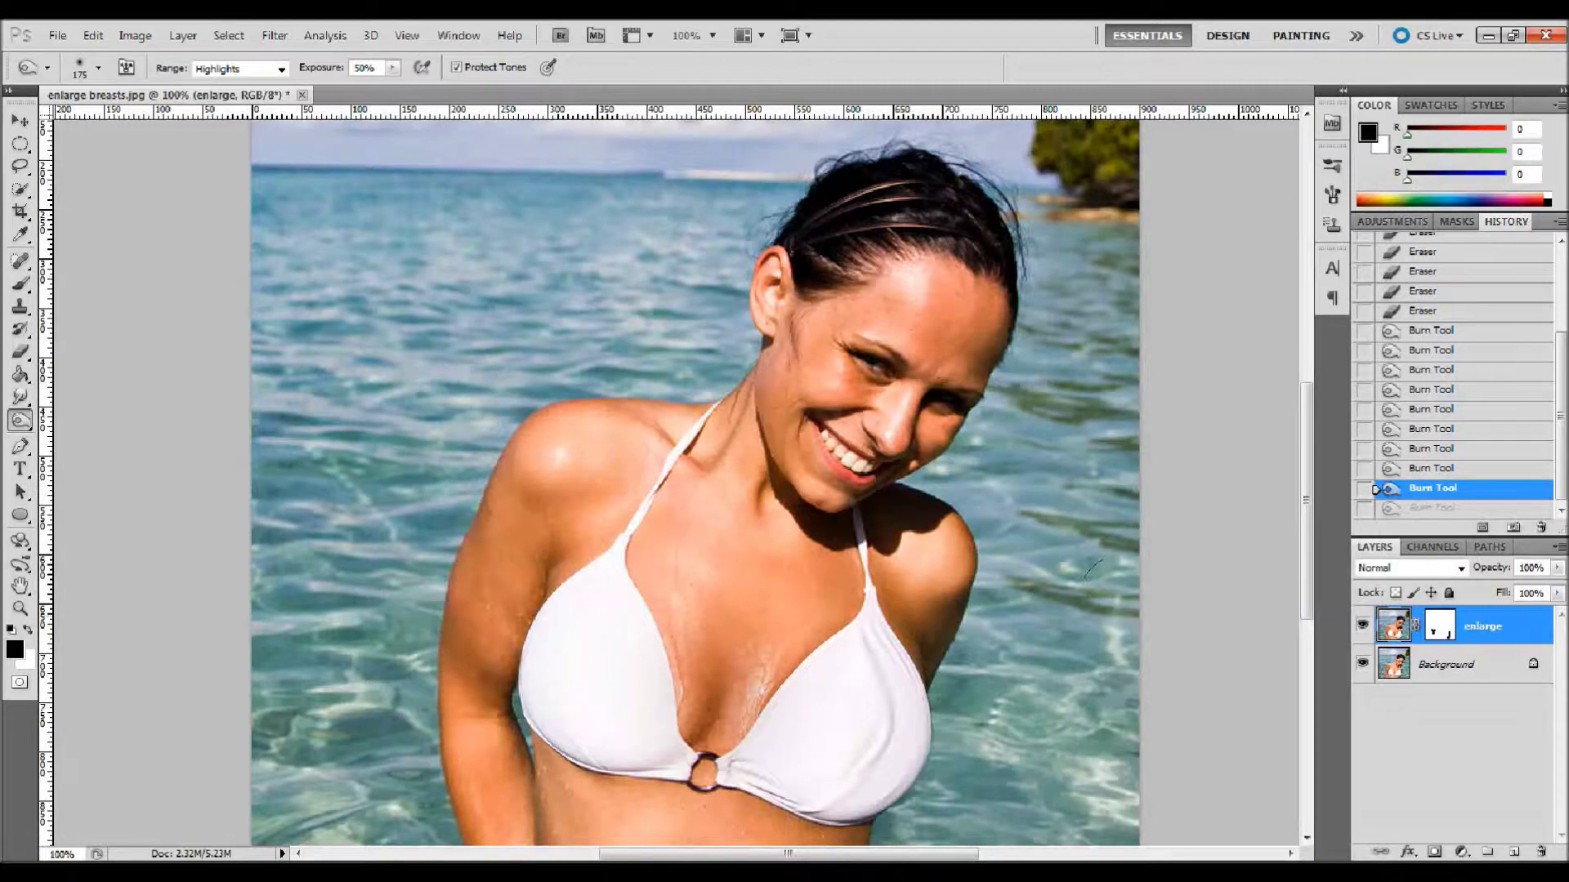
pyautogui.click(1363, 626)
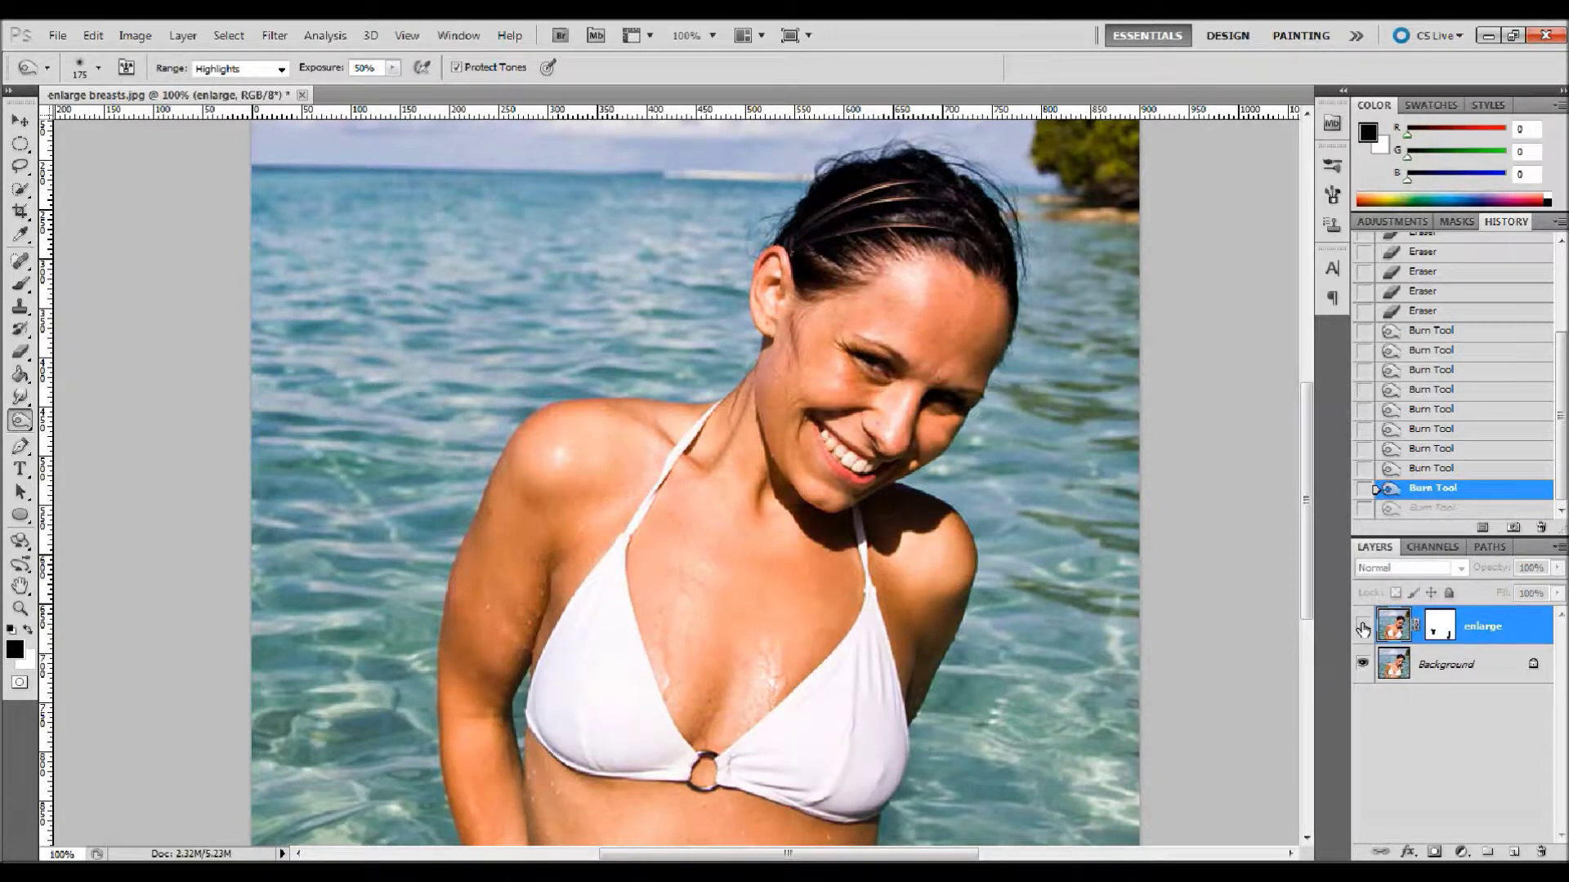
pyautogui.click(1363, 626)
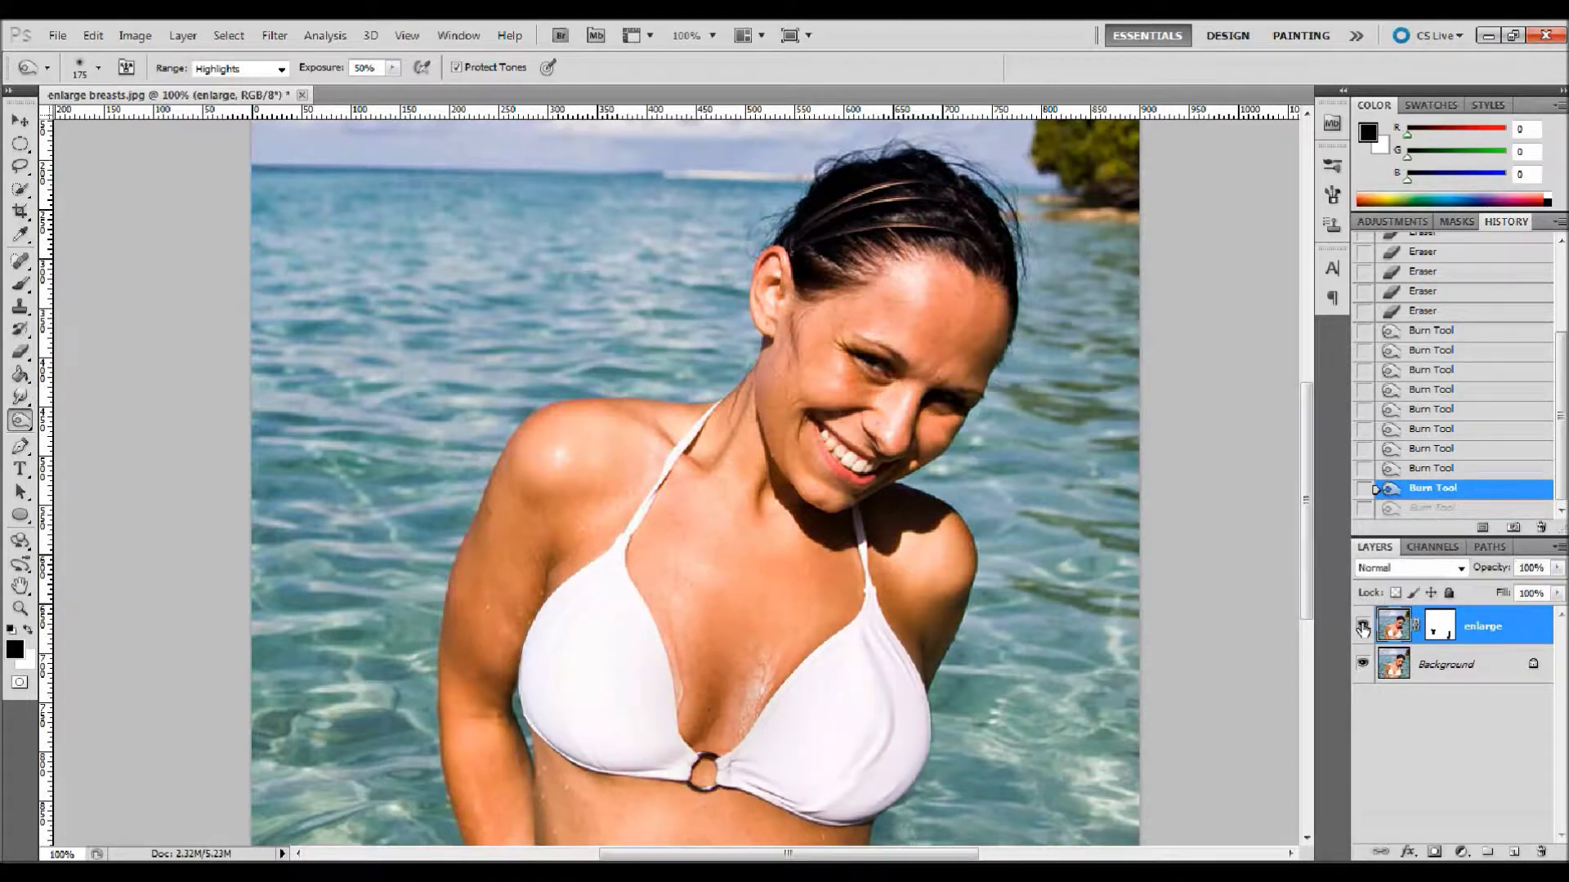